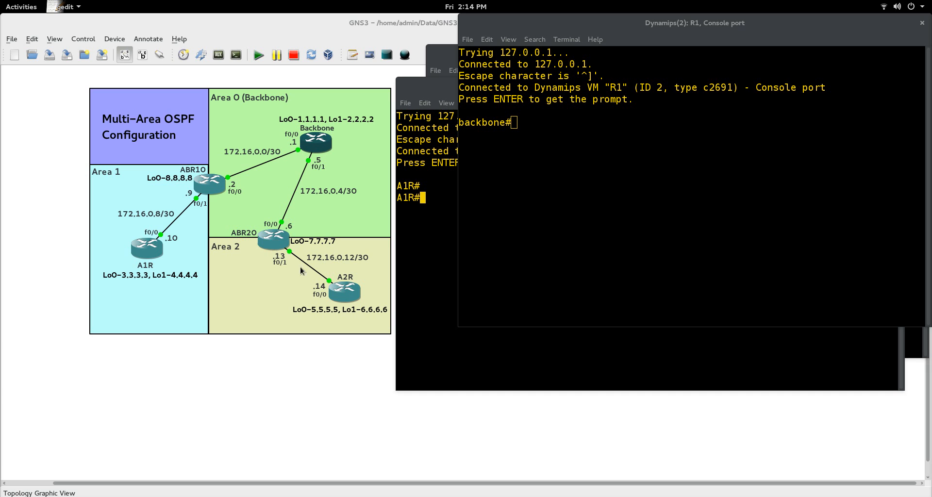
Open the console of router ABR2O, bring up its prompt and place the window beside the topology diagram
right_click(273, 239)
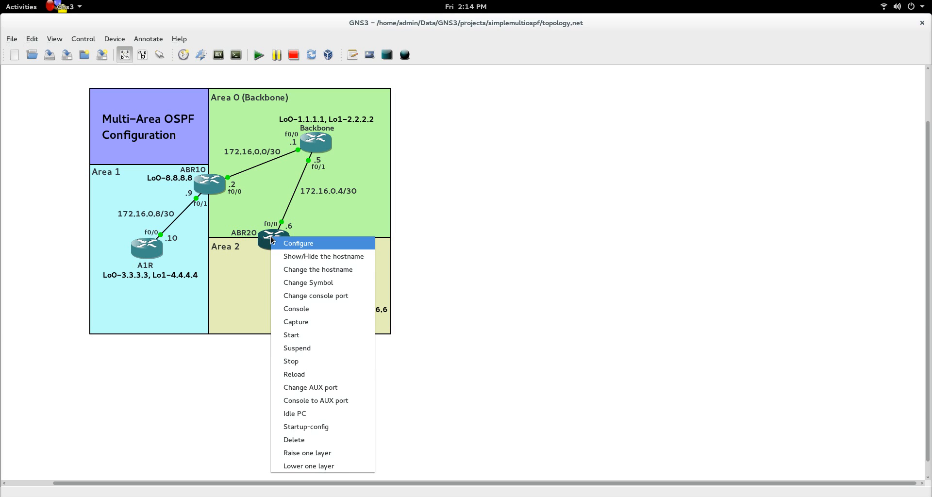
click(313, 308)
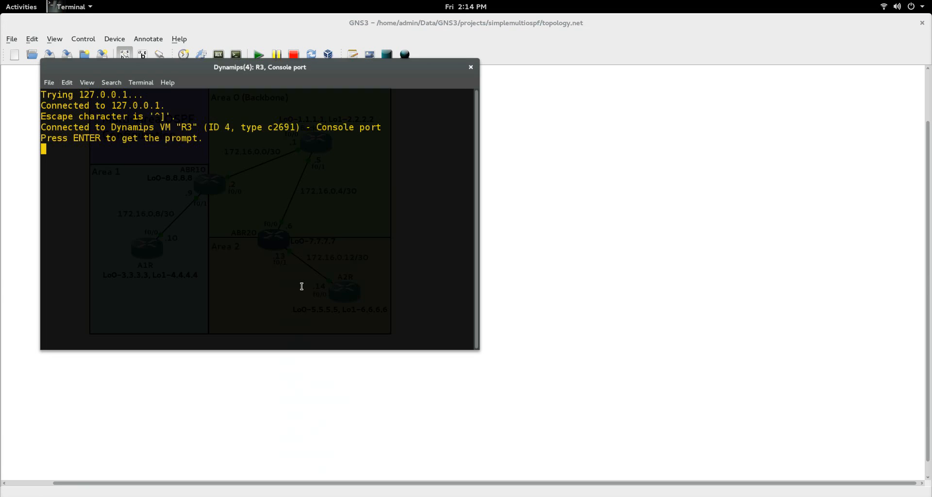
key(Return)
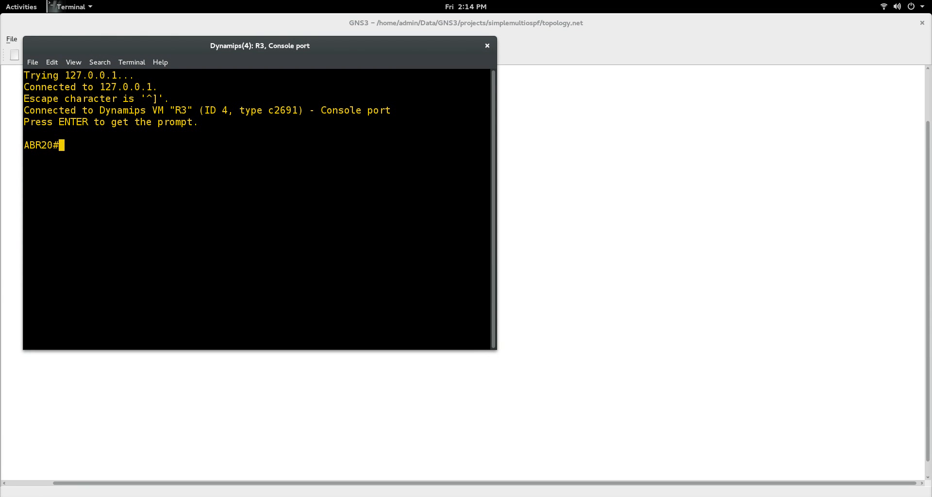
drag(344, 51, 757, 76)
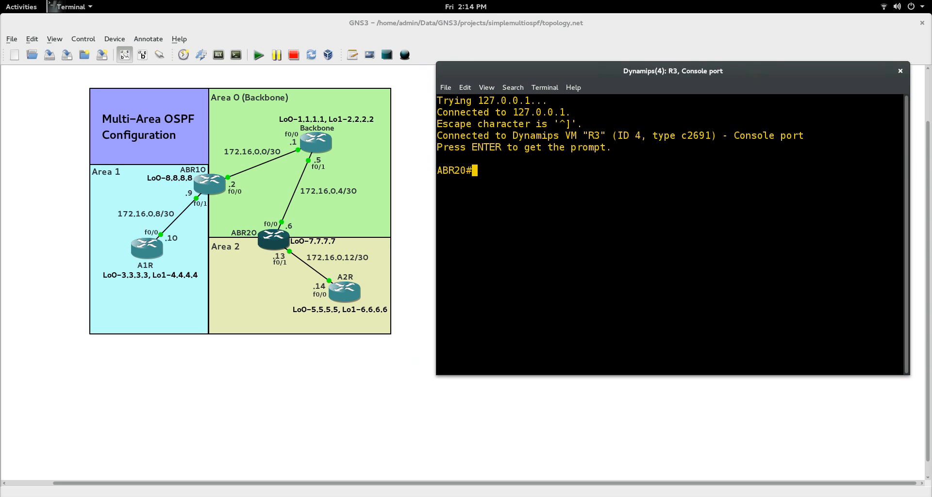
Ping 6.6.6.6 from ABR20 and list its learned routes with show ip route ospf, closing that console when done
text(ping 6.6.6.6)
key(Return)
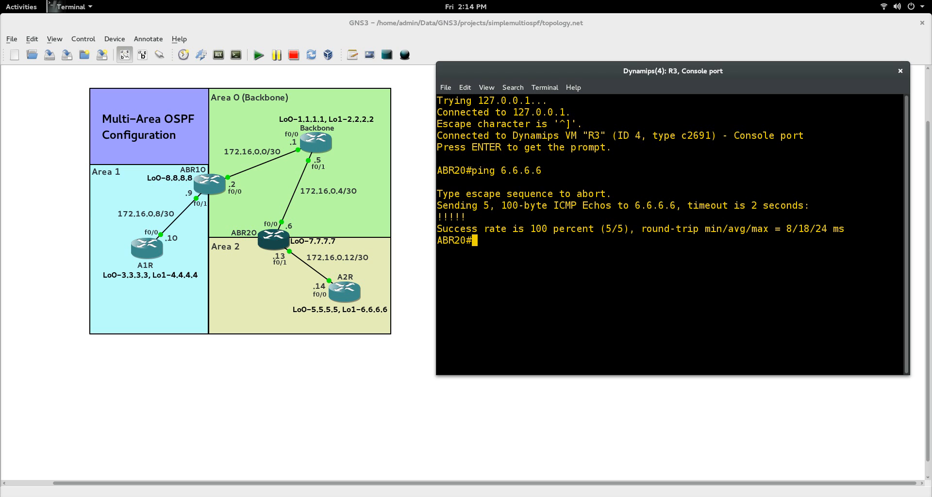
text(show ip route ospf)
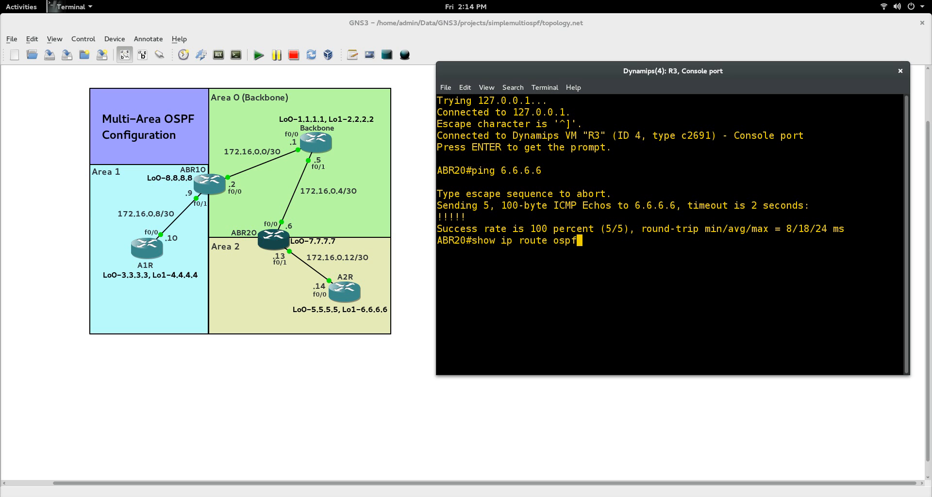
key(Return)
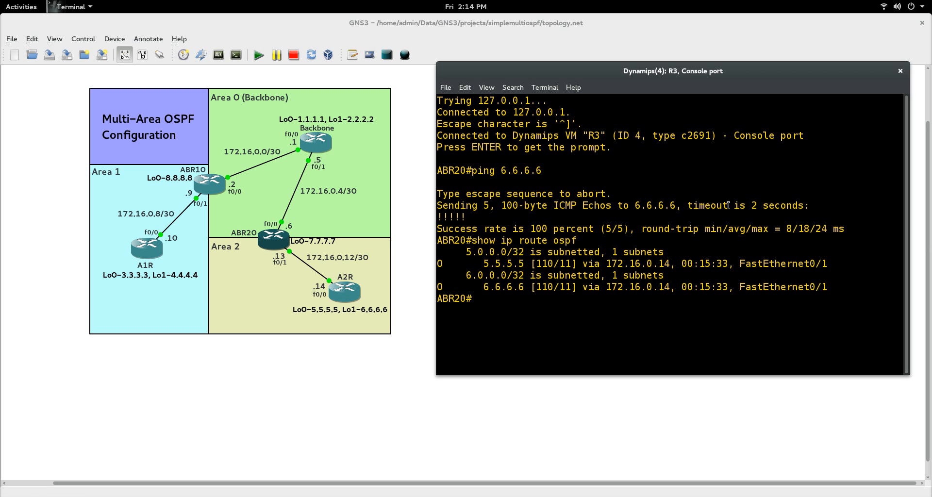
click(901, 73)
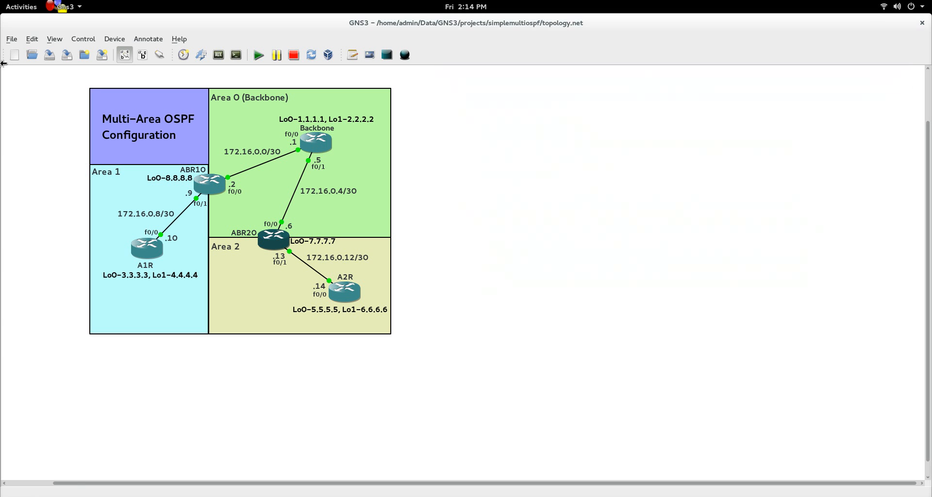
Bring the already open console windows of R2, R4 and R1 to the front, ending with R1's backbone console active
click(22, 7)
click(296, 412)
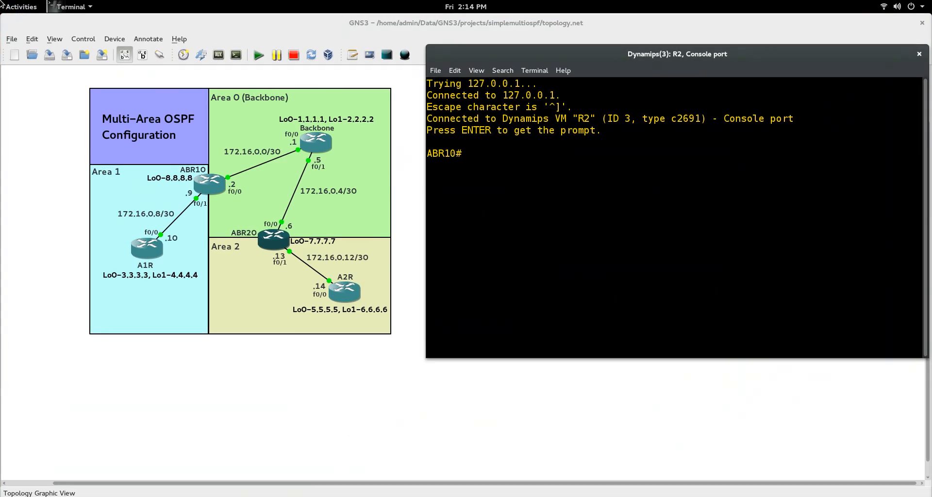
mouse_move(1, 0)
click(481, 445)
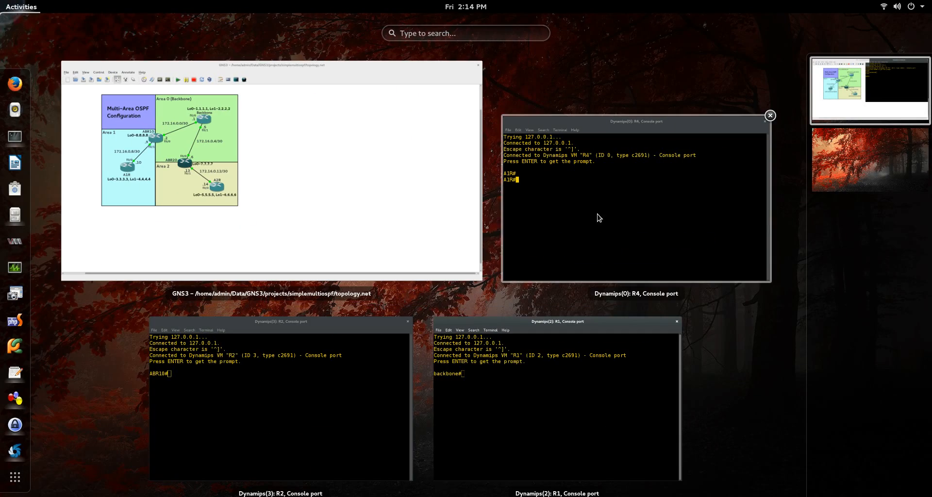
click(597, 216)
click(677, 20)
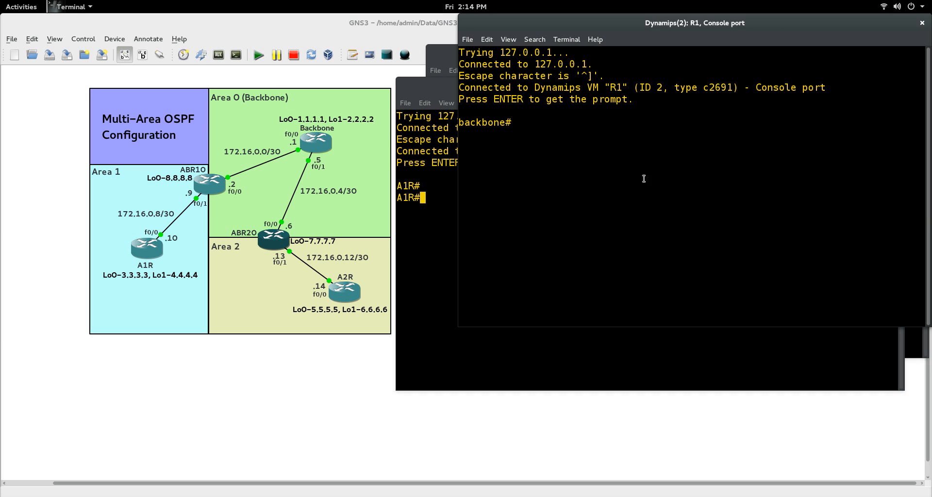
Paste the prepared configuration from gedit into the backbone console, setting the f0/1, f0/0, lo0 and lo1 addresses and OSPF 1 with router-id 55.55.55.55
key(alt+Tab)
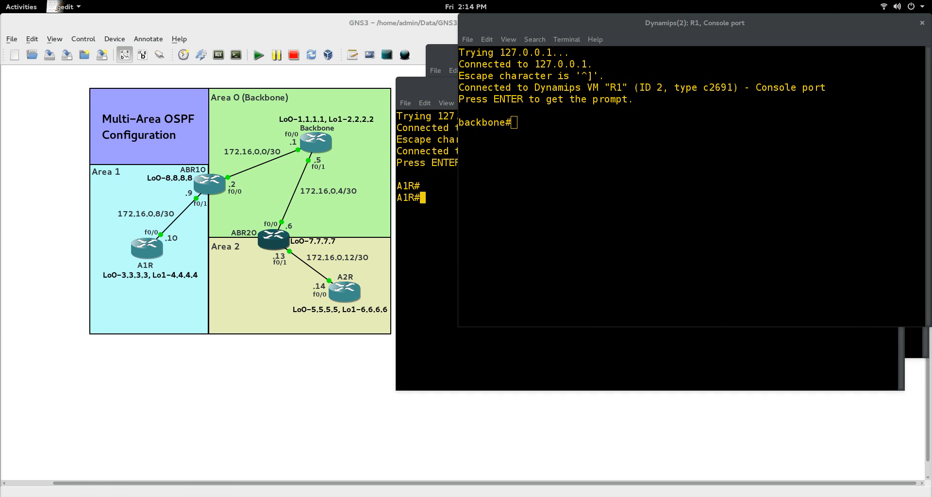
click(607, 165)
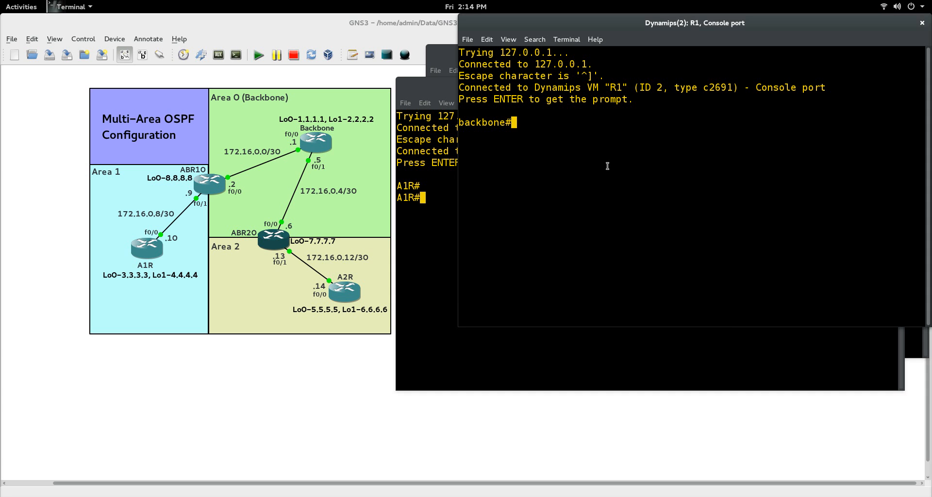
click(486, 41)
click(503, 69)
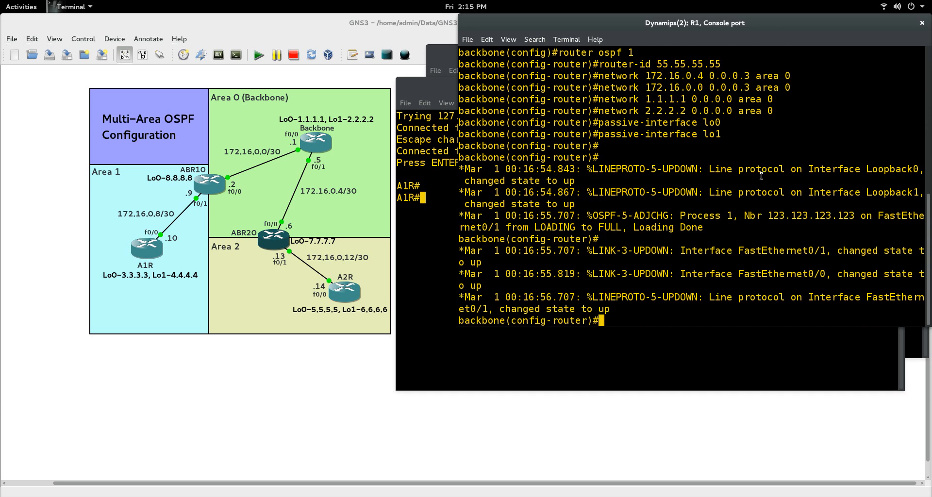
Review the interface addressing commands for f0/1, f0/0, lo0 and lo1 in the backbone console output
scroll(735, 205, up, 4)
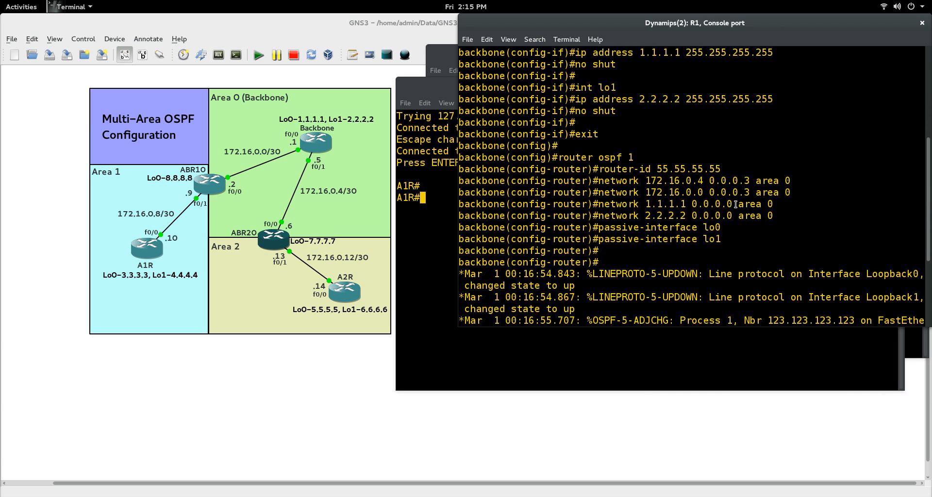
scroll(736, 204, up, 6)
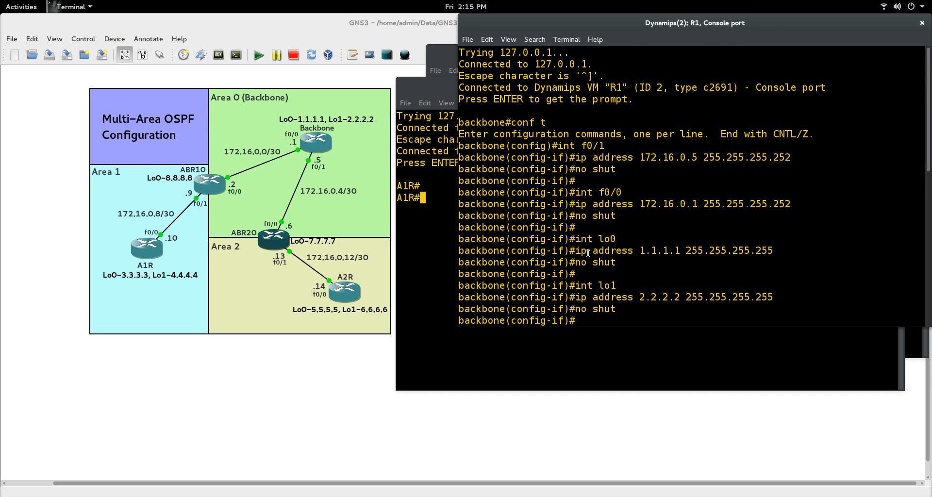
scroll(588, 253, down, 3)
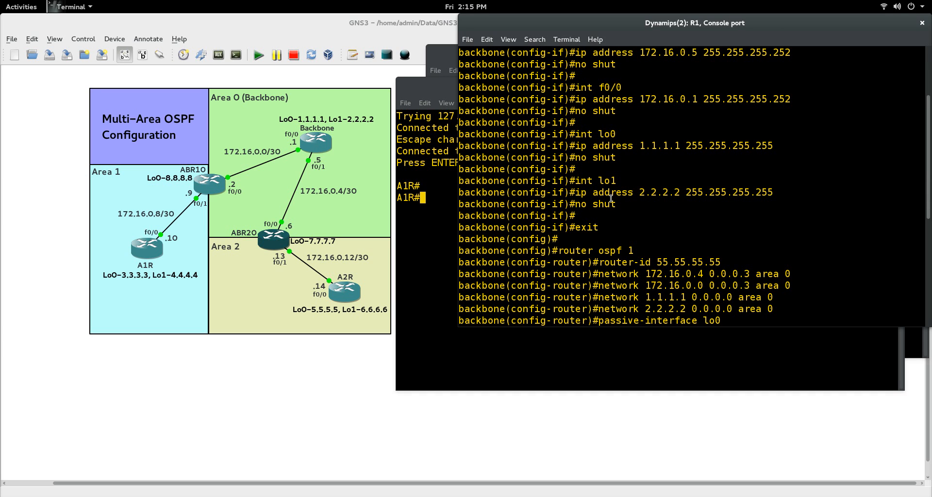
scroll(610, 198, up, 2)
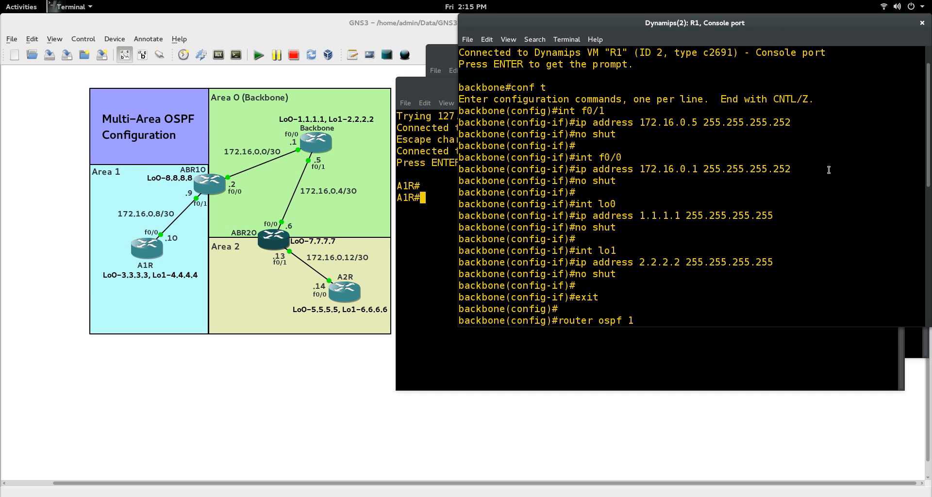
scroll(829, 169, down, 4)
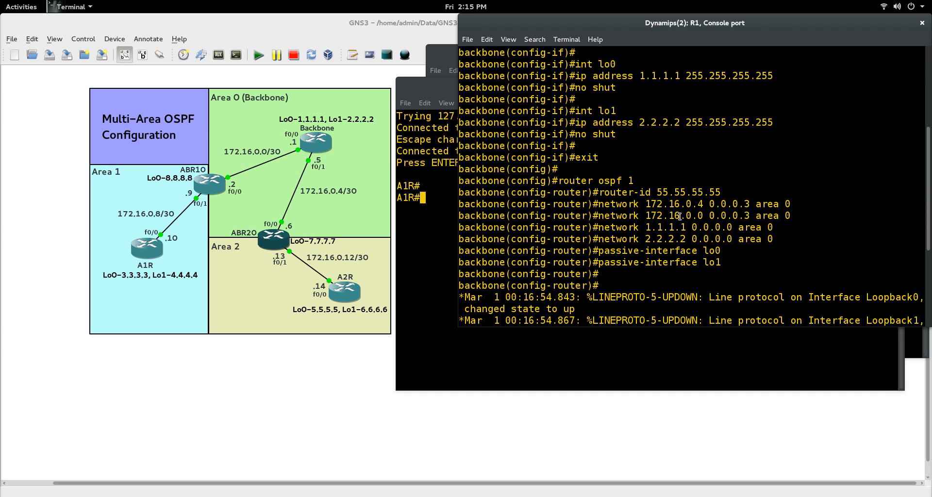
Examine the backbone router's OSPF block, highlighting the router ospf 1 process number and the router-id 55.55.55.55 command
drag(557, 181, 727, 267)
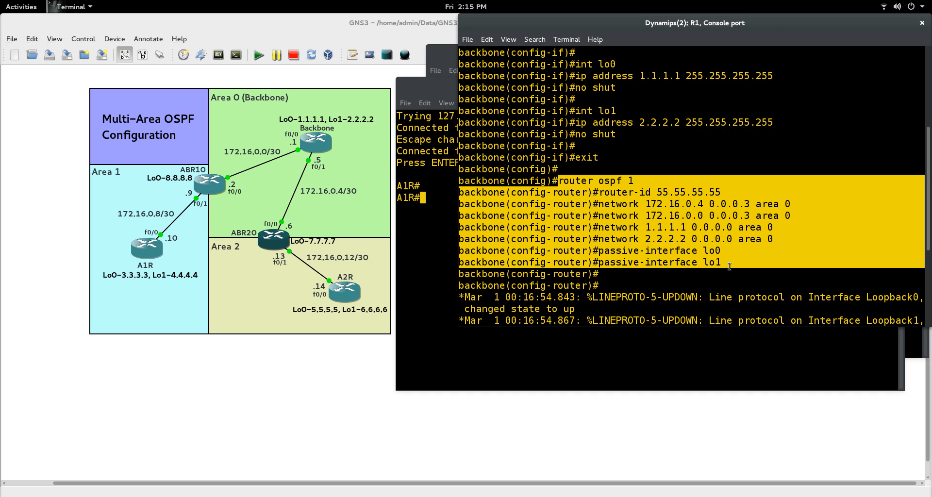
click(709, 165)
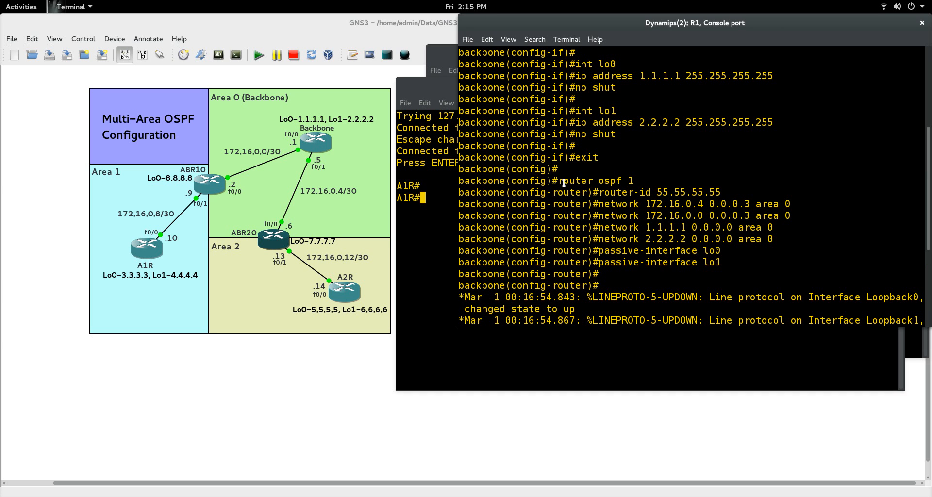
drag(557, 180, 637, 181)
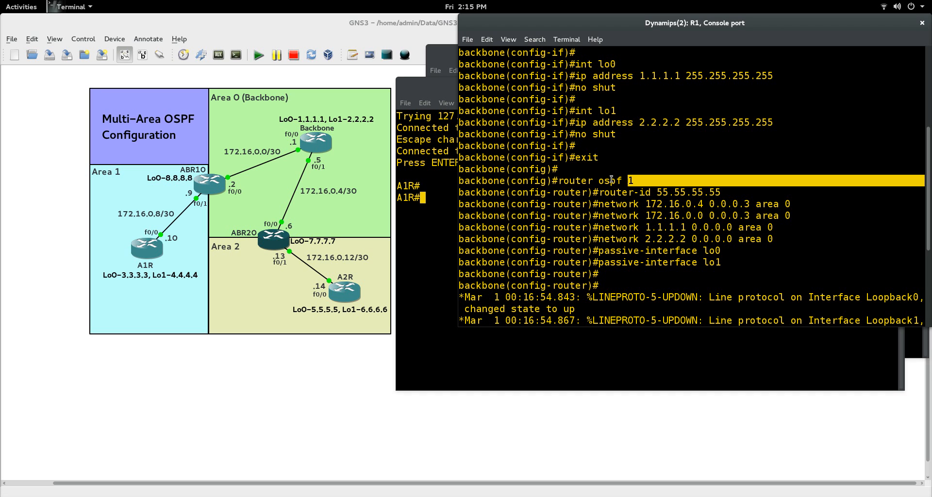
drag(593, 204, 795, 203)
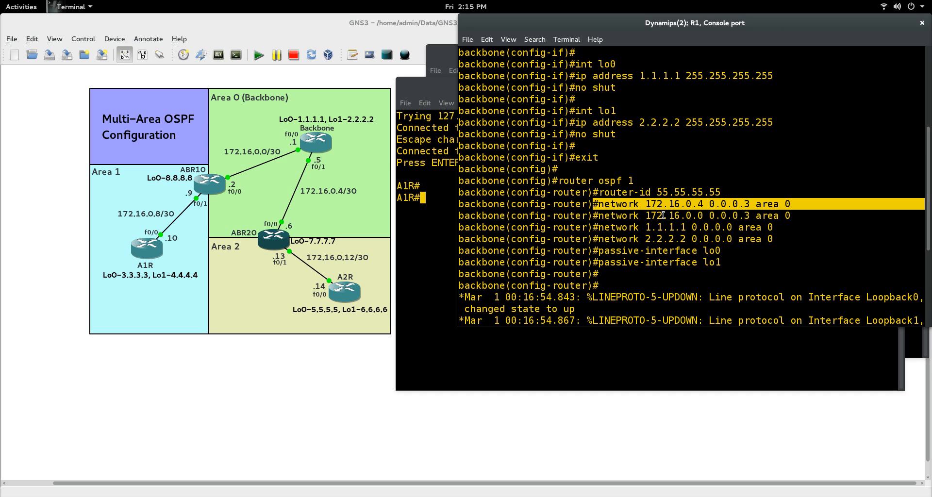
drag(559, 180, 640, 181)
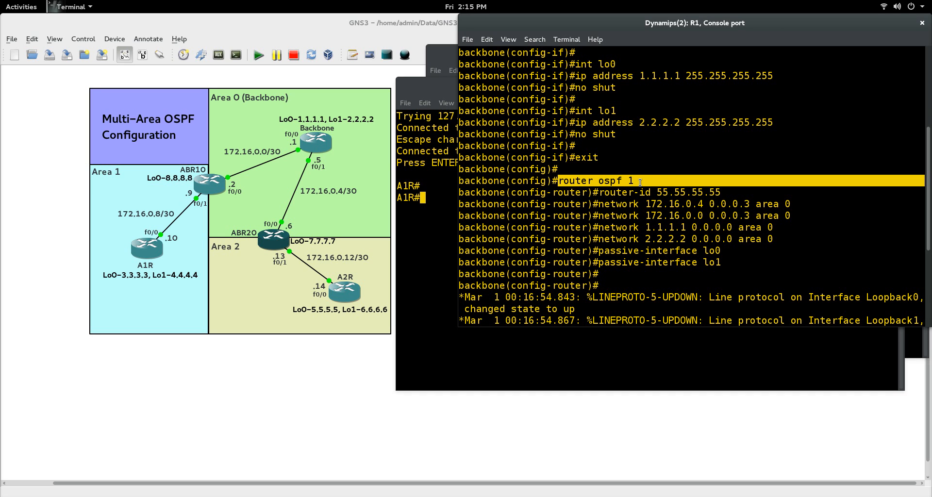
click(629, 185)
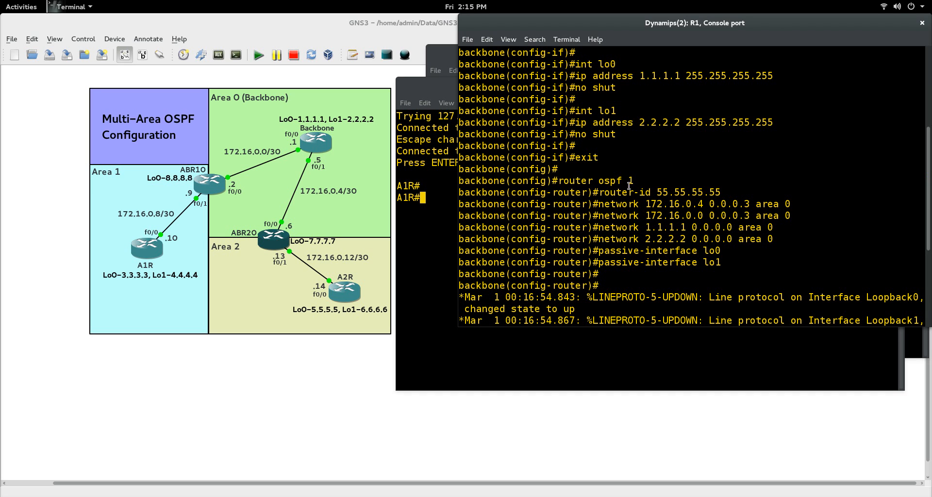
drag(629, 185, 723, 197)
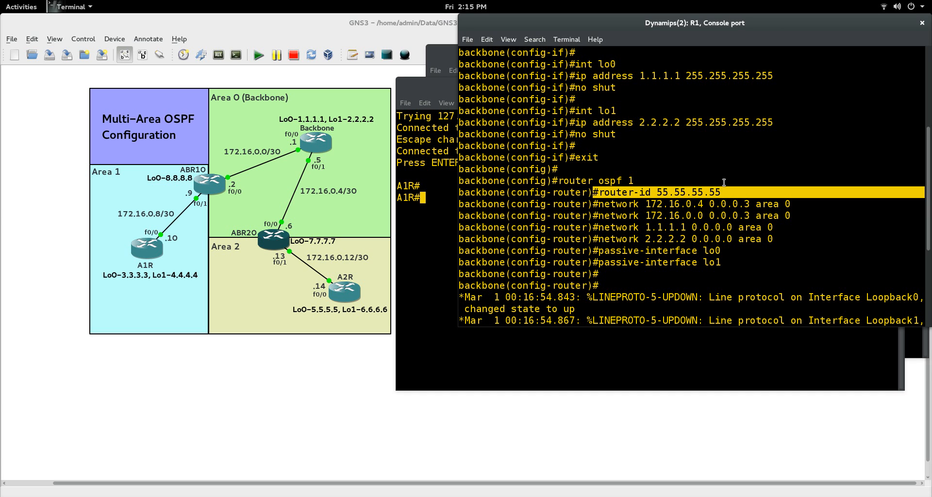
click(661, 179)
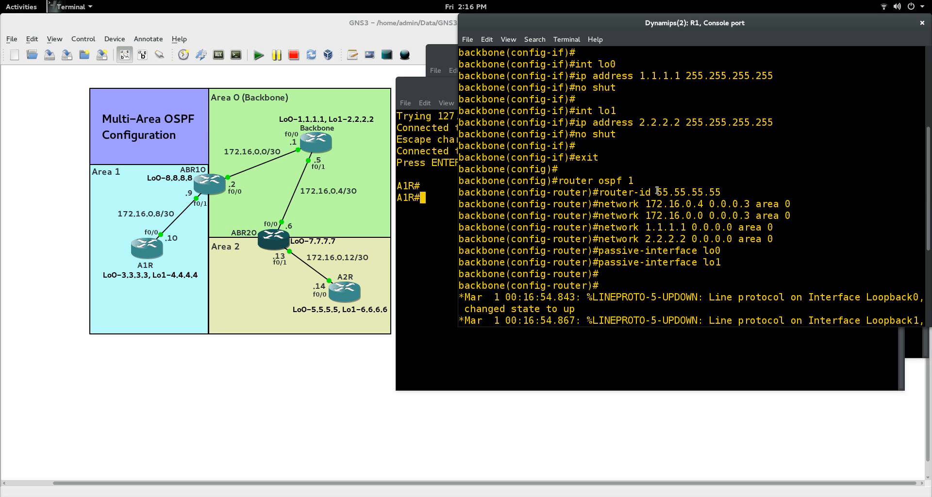
drag(656, 193, 727, 192)
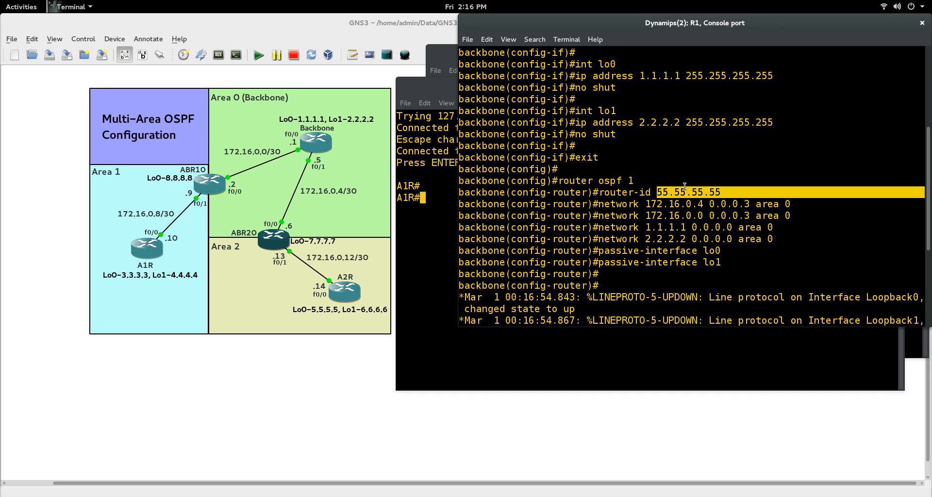
Examine the network address, wildcard mask and area in the 172.16.0.4 and 172.16.0.0 OSPF network statements against the topology
drag(599, 205, 788, 204)
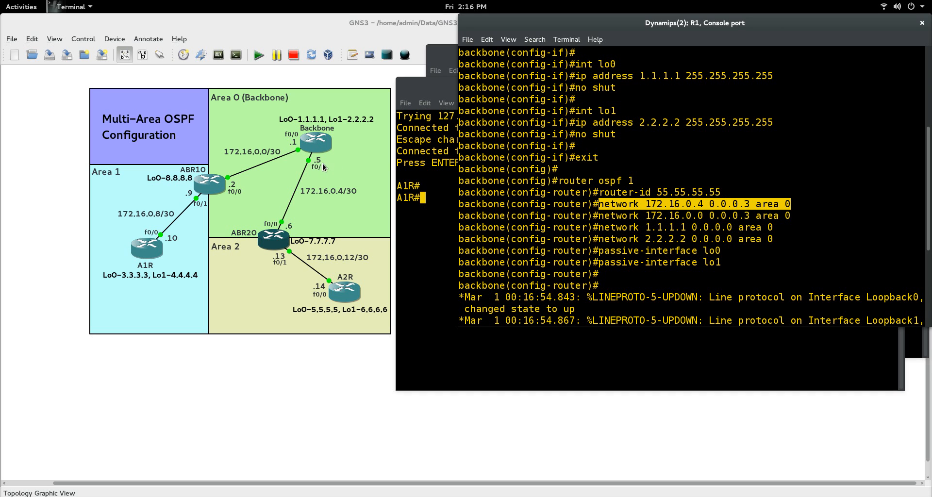
click(648, 204)
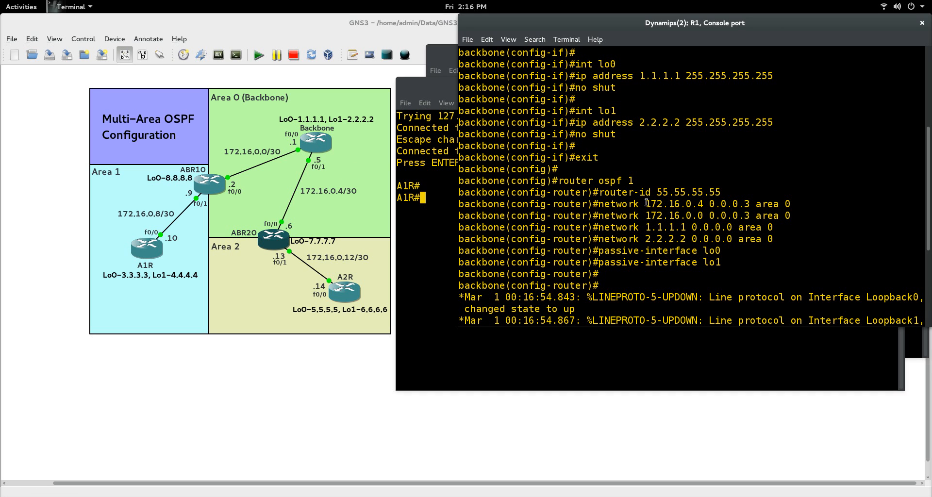
drag(589, 204, 703, 205)
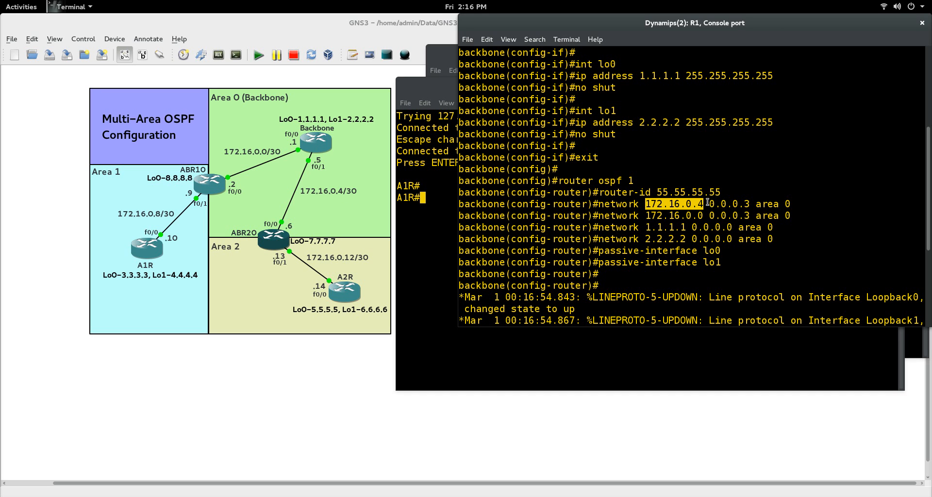
drag(707, 204, 755, 208)
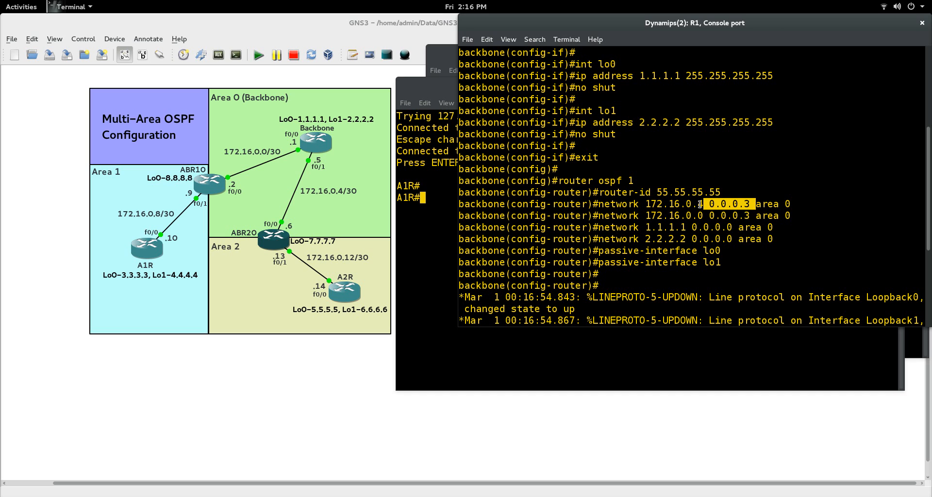
click(766, 199)
drag(753, 204, 792, 204)
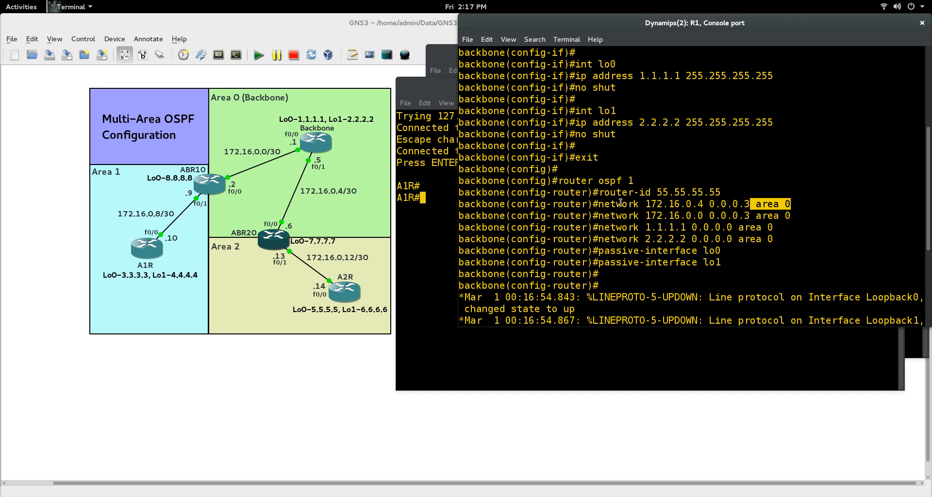
click(627, 188)
drag(596, 215, 788, 218)
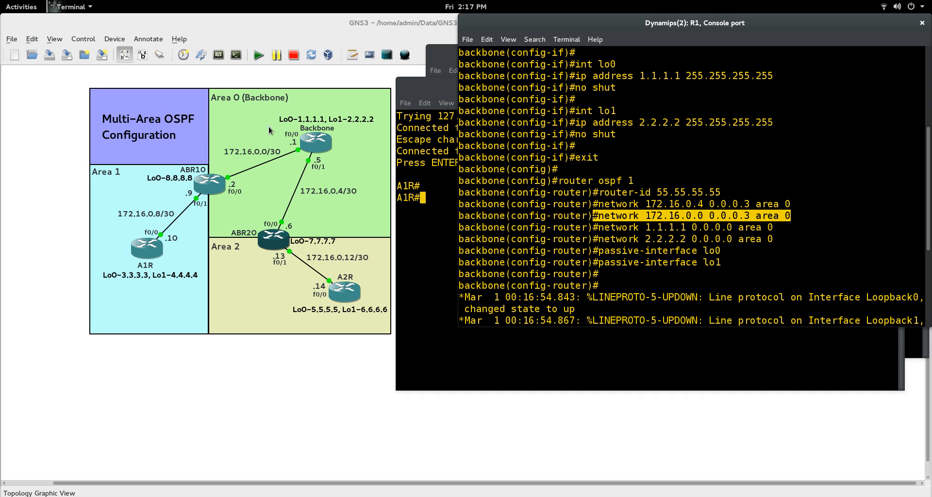
click(572, 248)
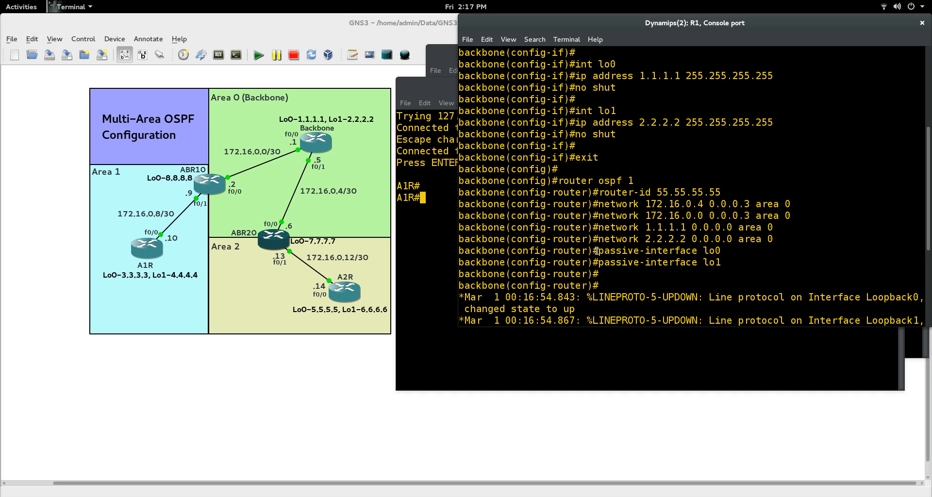
Examine the passive-interface commands for lo0 and lo1 and the OSPF adjacency message in the backbone console output
drag(596, 251, 728, 265)
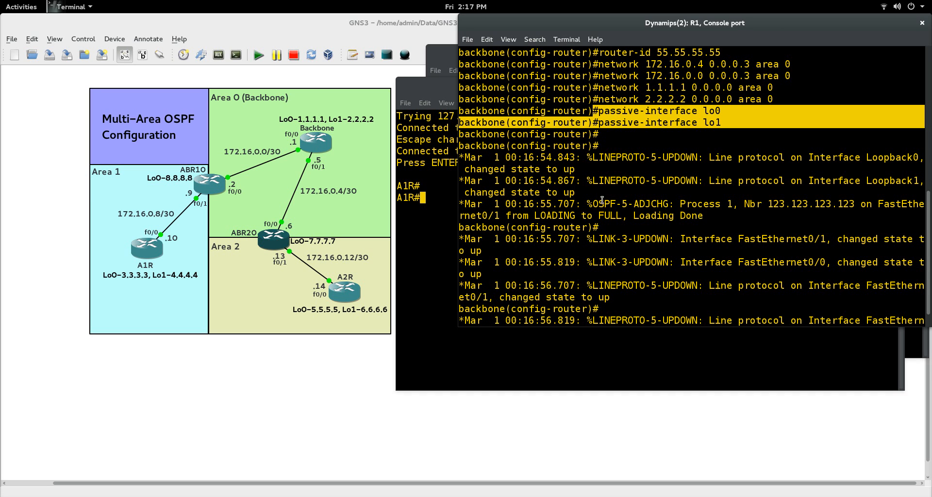
drag(586, 204, 637, 206)
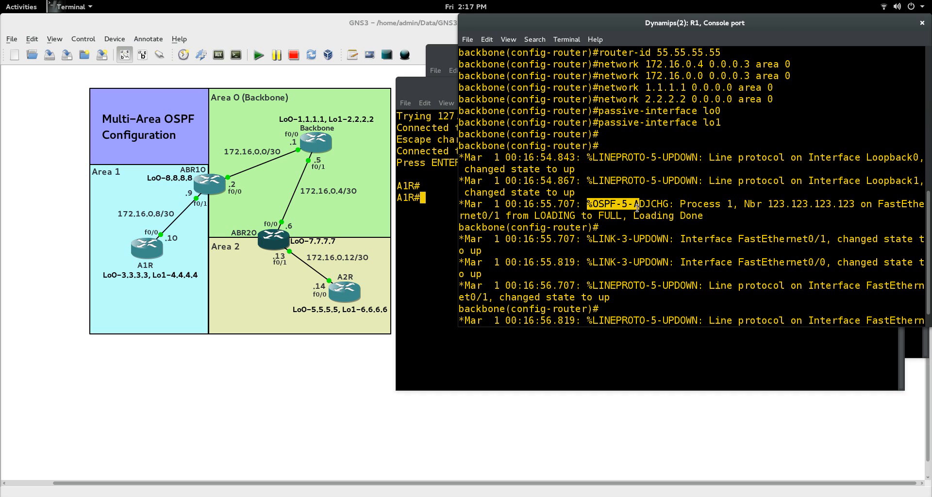
drag(707, 216, 523, 203)
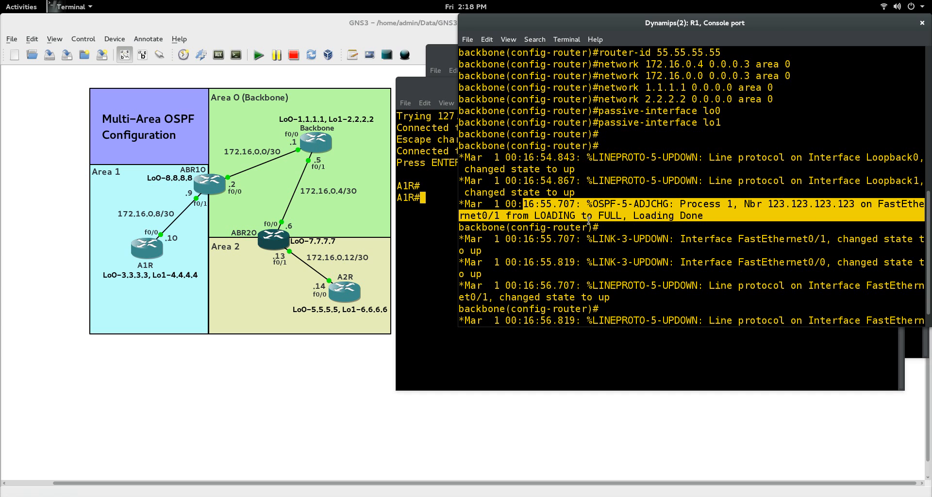
click(633, 296)
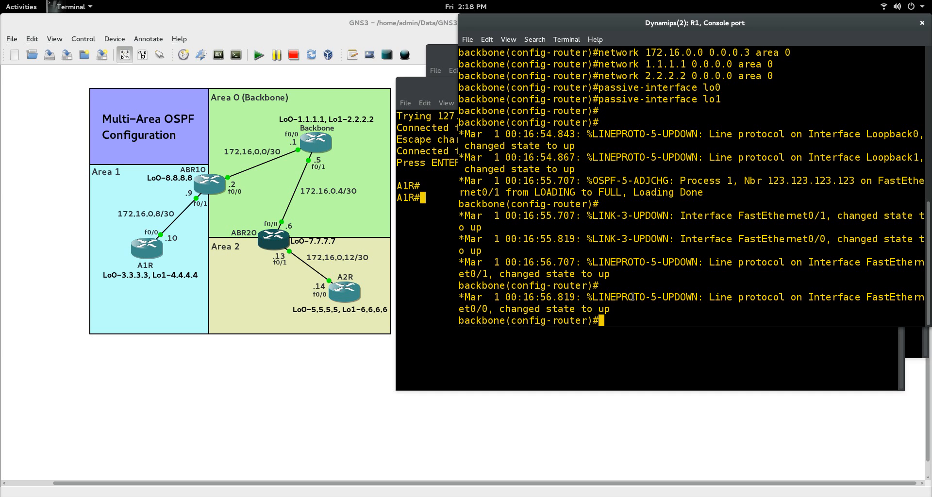
Exit configuration mode on the backbone router and ping 6.6.6.6 to test reachability of A2R's loopback
text(end)
key(Return)
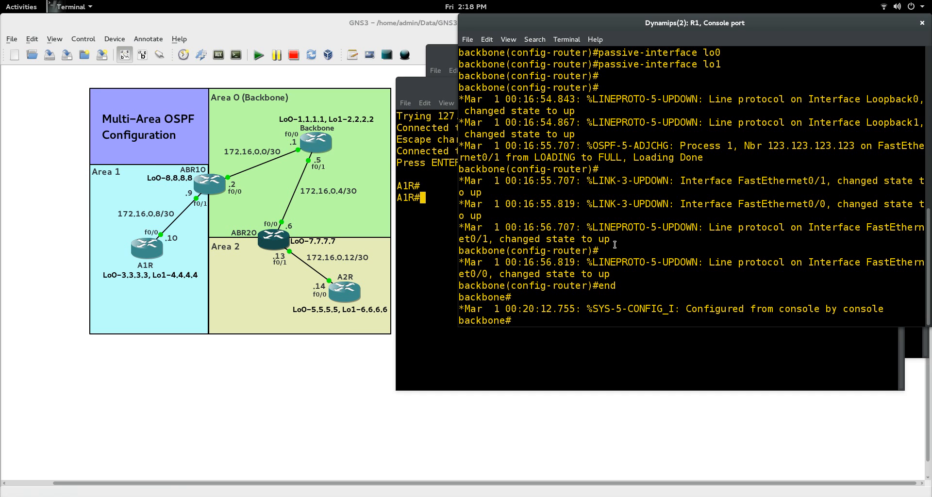
text(ping 6.6.6.6)
key(Return)
Display the backbone router's OSPF routes with show ip route ospf and examine the O IA entries against the topology
text(sho)
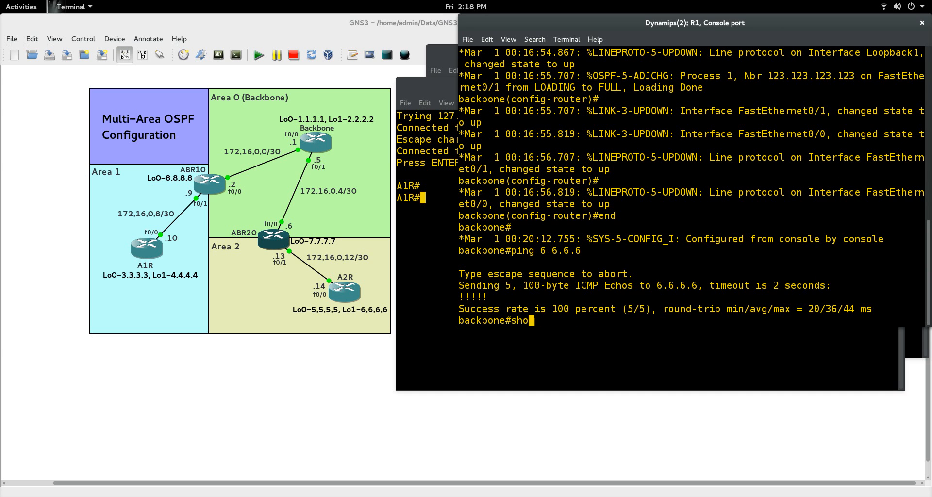
text(w ip route ospf)
key(Return)
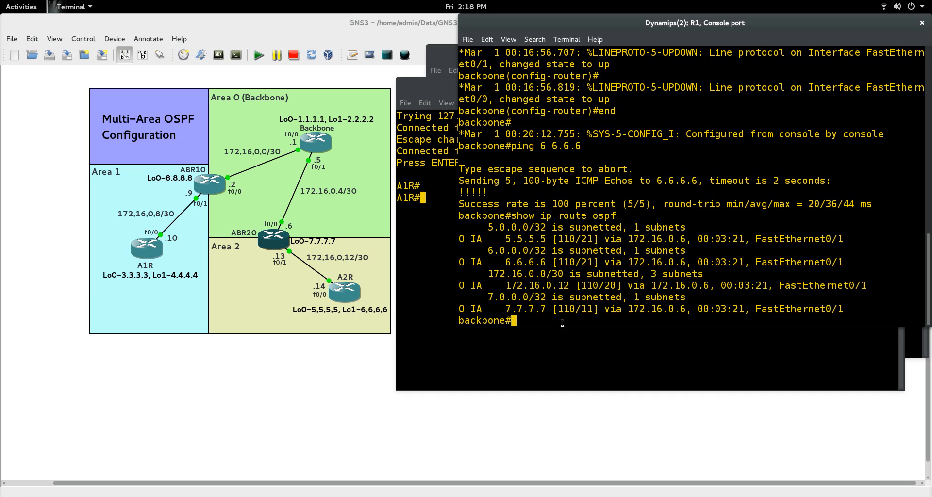
drag(492, 250, 470, 238)
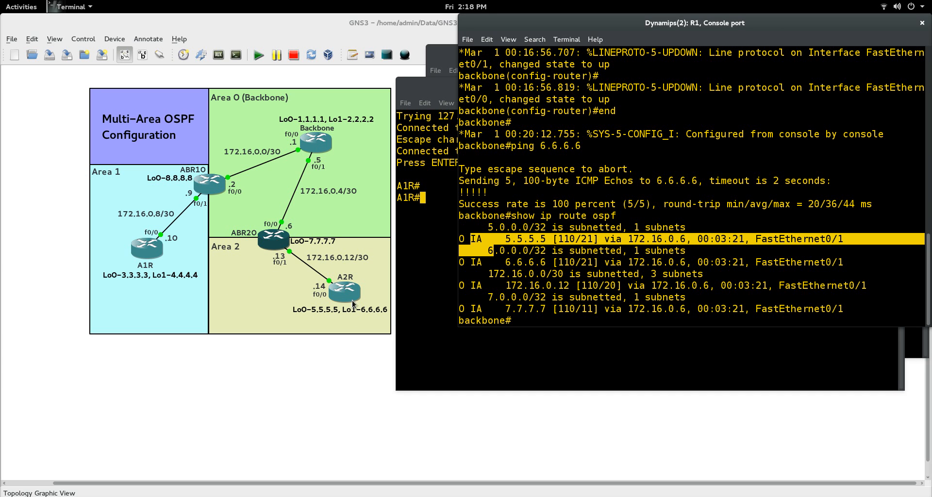
click(478, 280)
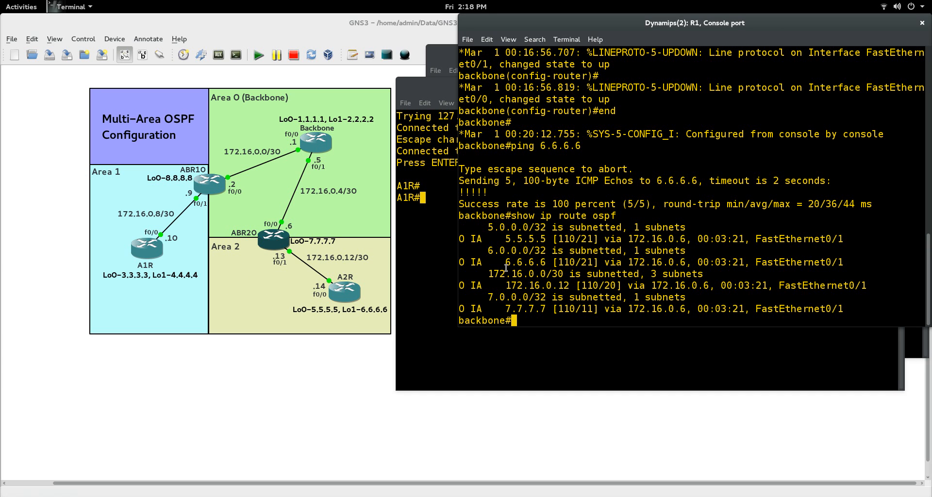
double_click(475, 239)
click(461, 242)
drag(464, 238, 460, 238)
drag(554, 217, 618, 218)
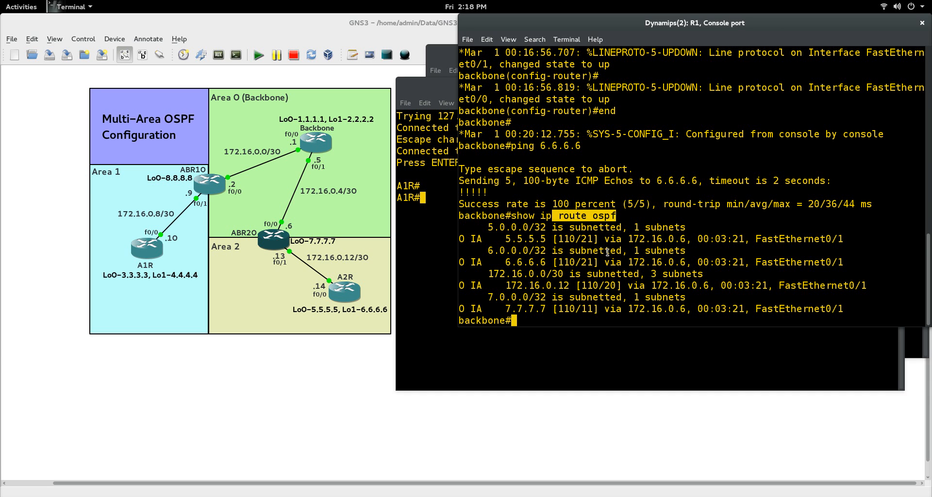
click(601, 209)
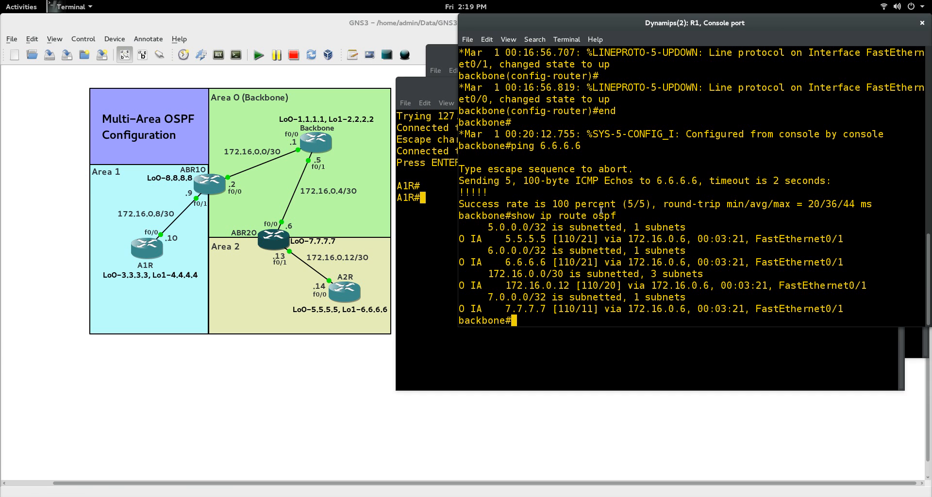
Run show ip protocols on the backbone router and compare the OSPF process and router ID with the configured router-id command
text(show ip protocols)
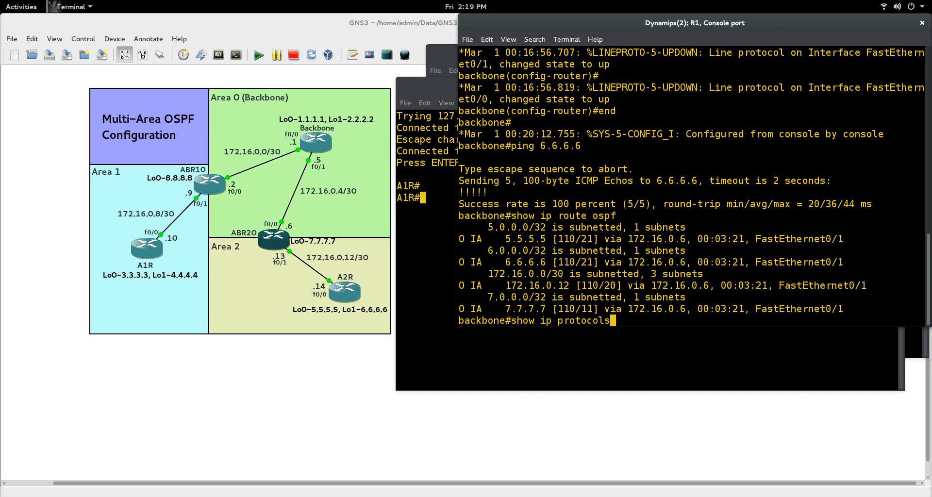
key(Return)
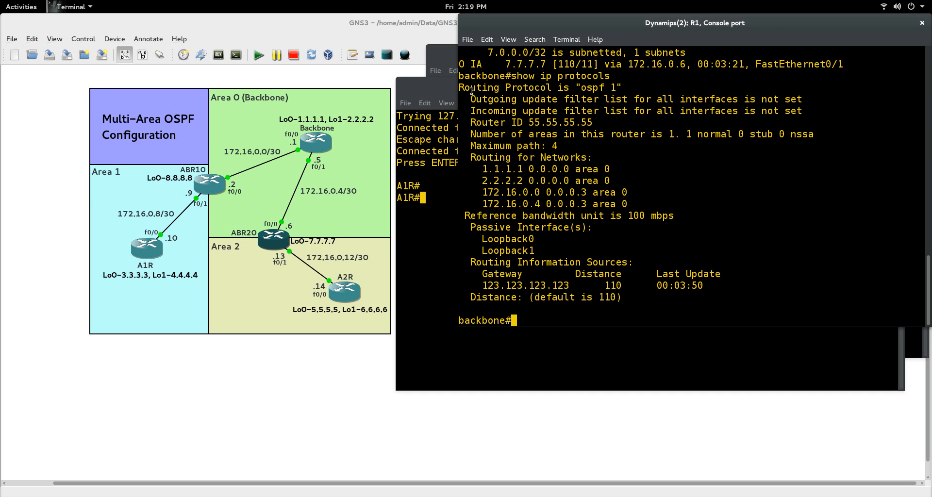
drag(575, 87, 622, 88)
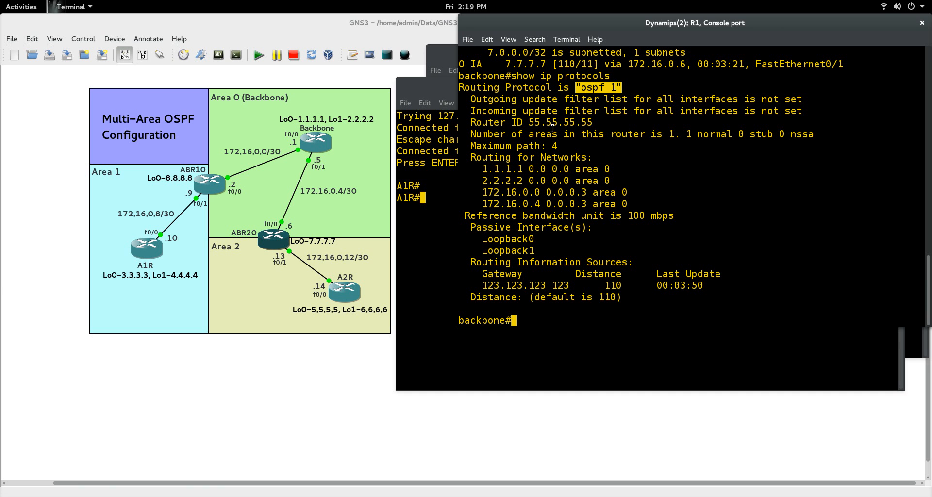
drag(529, 125, 596, 121)
scroll(607, 147, up, 15)
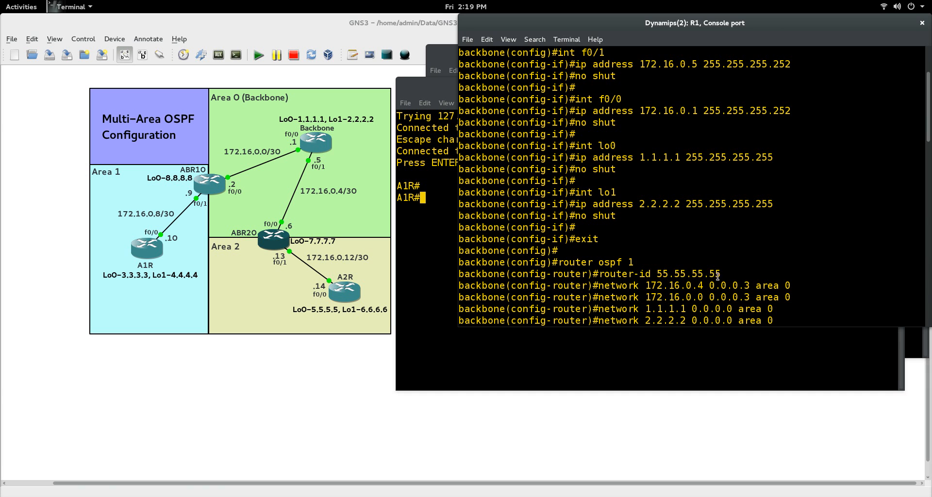
drag(724, 276, 603, 275)
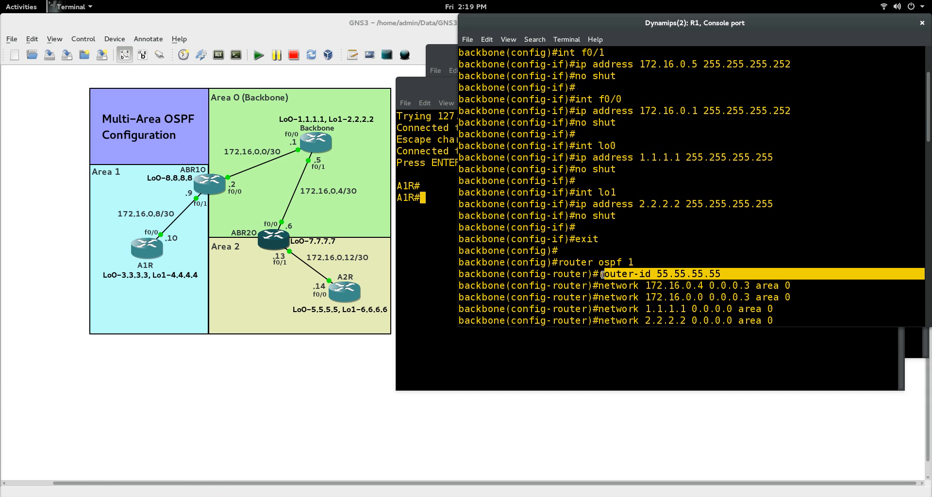
scroll(602, 263, down, 15)
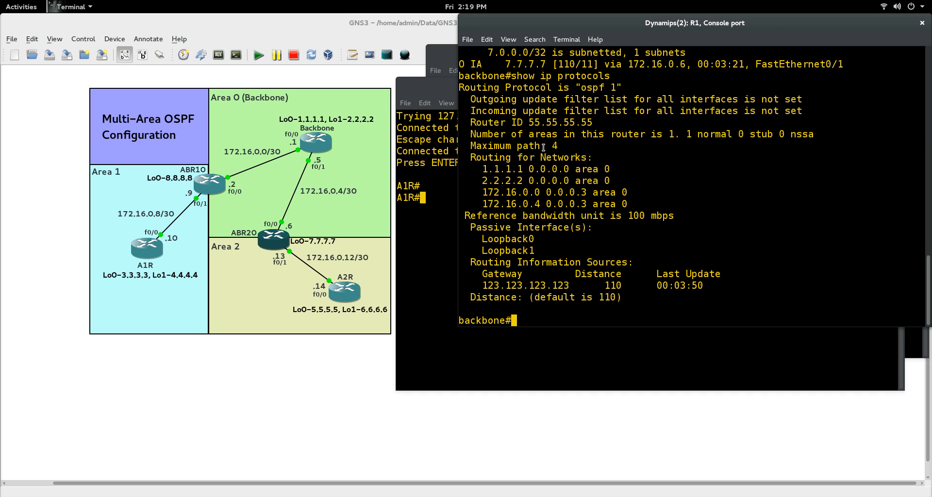
Examine the maximum path, routed networks, passive interfaces and routing information sources in the show ip protocols output
drag(542, 146, 563, 146)
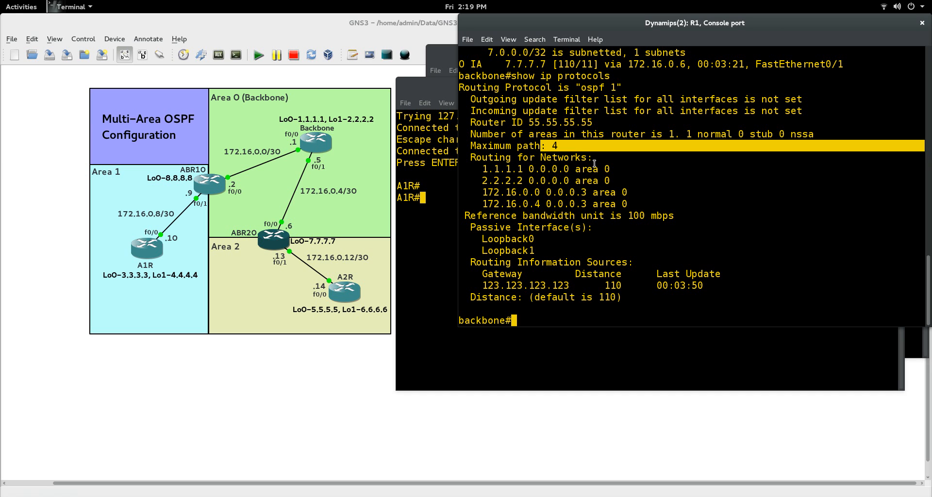
click(568, 158)
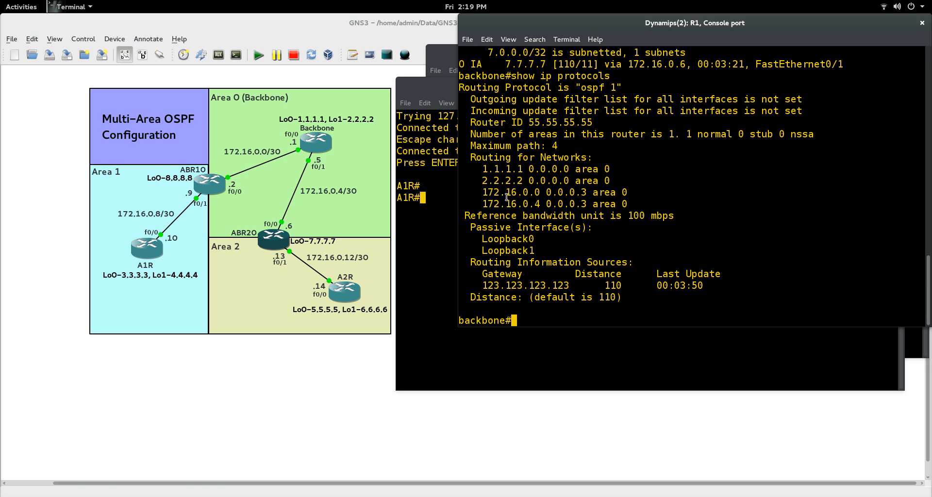
scroll(563, 195, up, 5)
scroll(567, 195, up, 8)
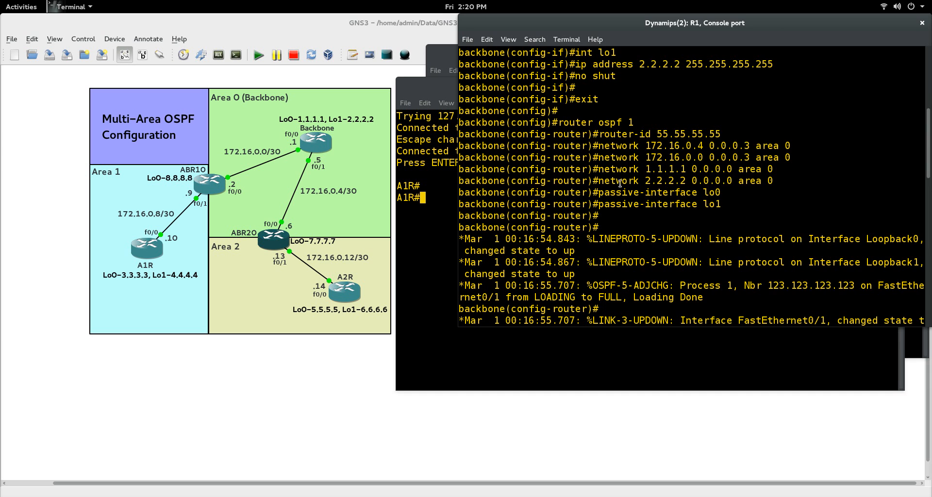
scroll(620, 185, down, 13)
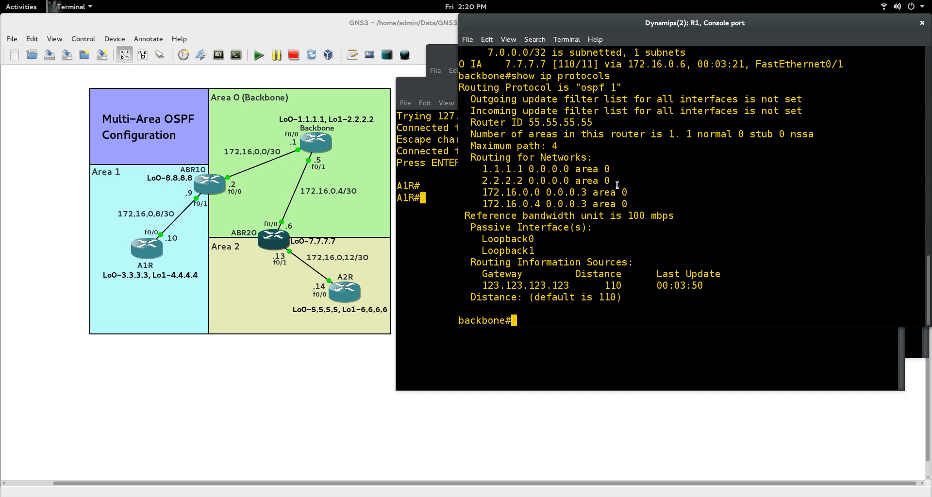
drag(483, 168, 638, 205)
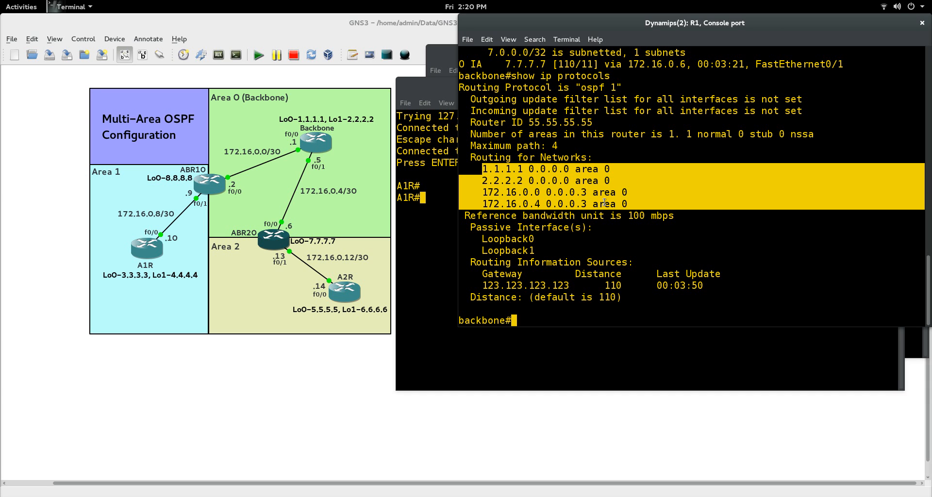
drag(482, 239, 540, 249)
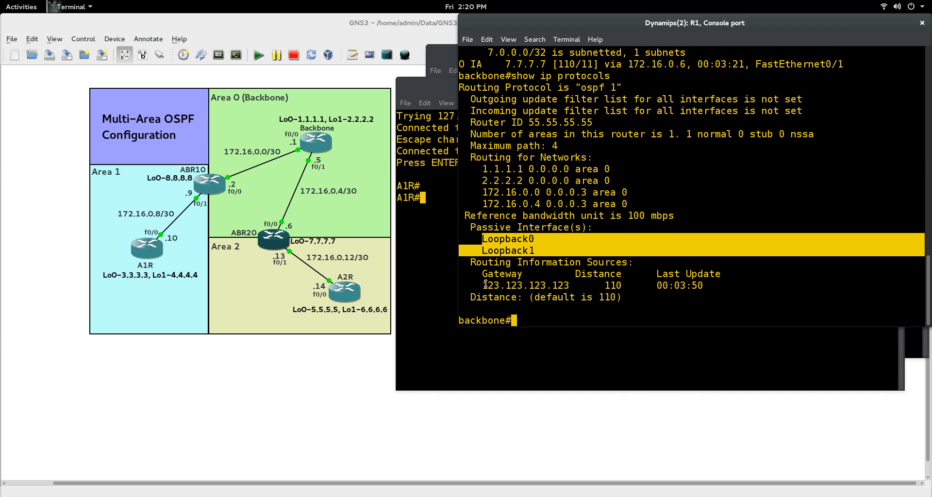
drag(484, 285, 587, 283)
drag(633, 262, 466, 262)
click(669, 242)
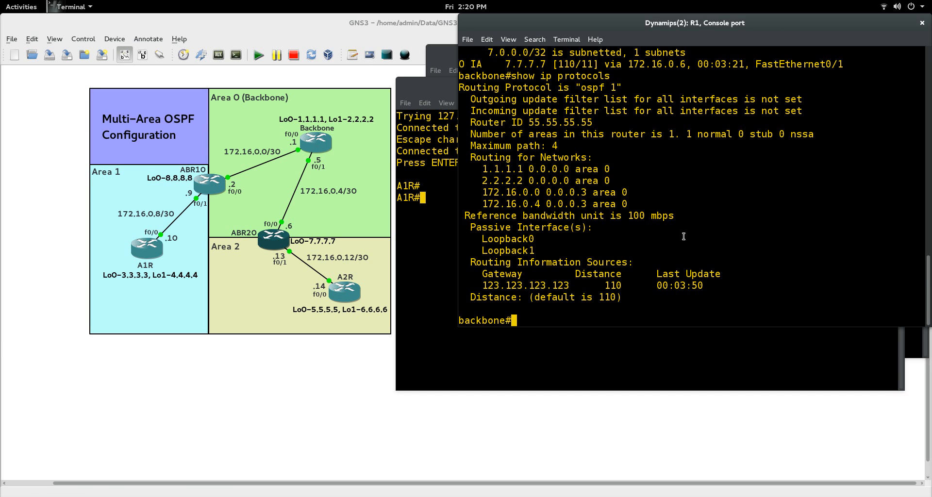
List the available show ip ospf options on the backbone router and display its OSPF neighbors
text(show ip ospf ?)
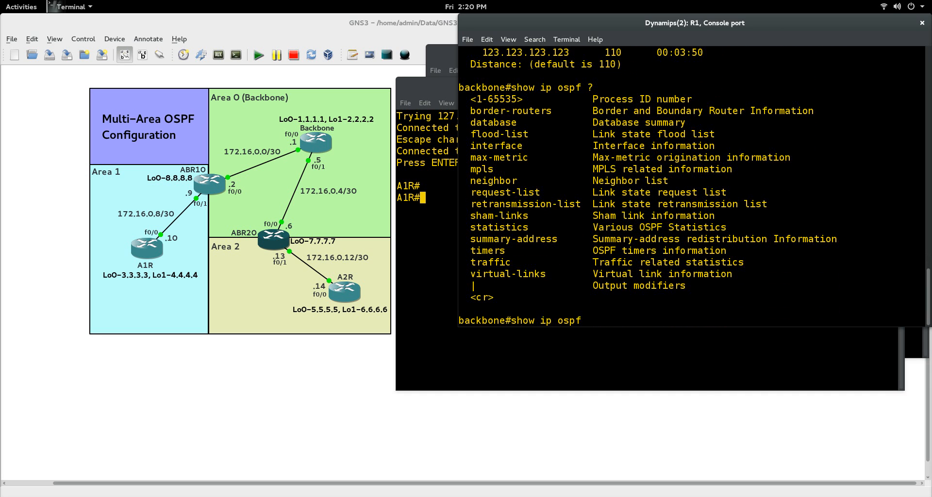
text(neighbor)
key(Return)
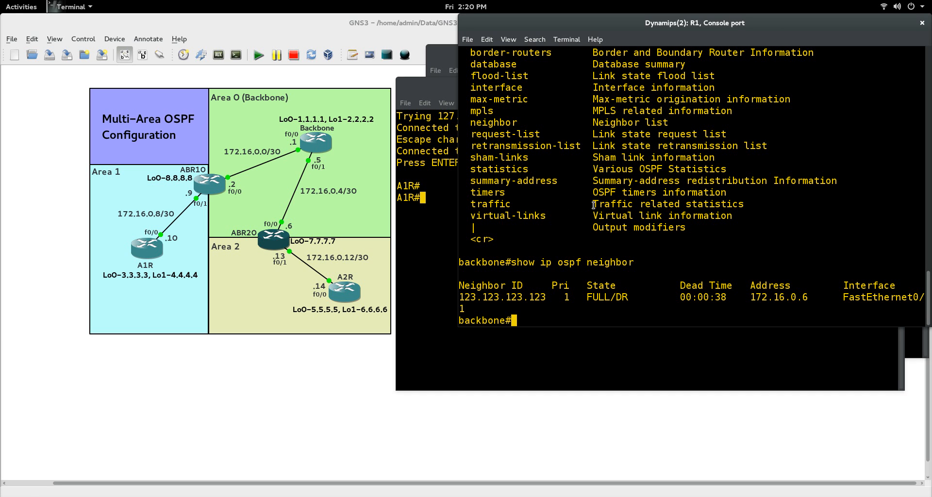
Ping 5.5.5.5 from the backbone router and look back over the earlier routing output
text(ping 5.5.5.5)
key(Return)
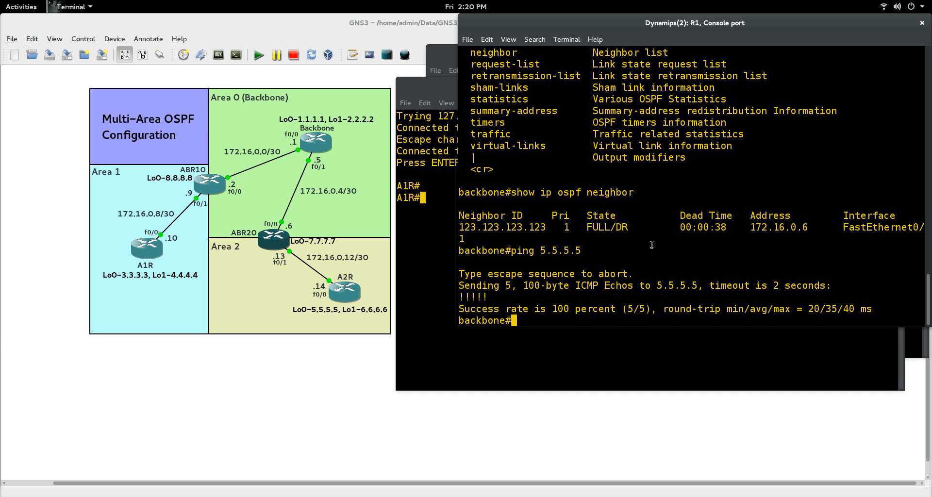
scroll(658, 241, up, 10)
scroll(658, 241, up, 6)
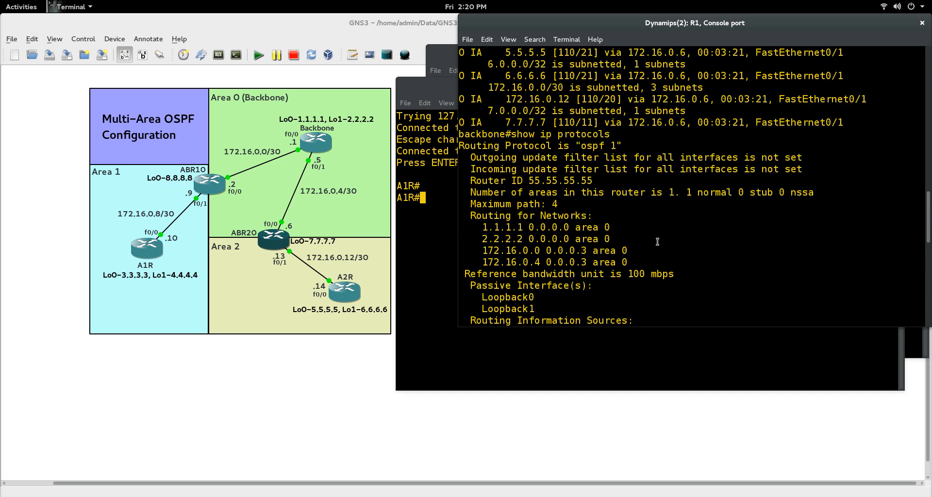
scroll(656, 241, down, 8)
scroll(656, 242, down, 8)
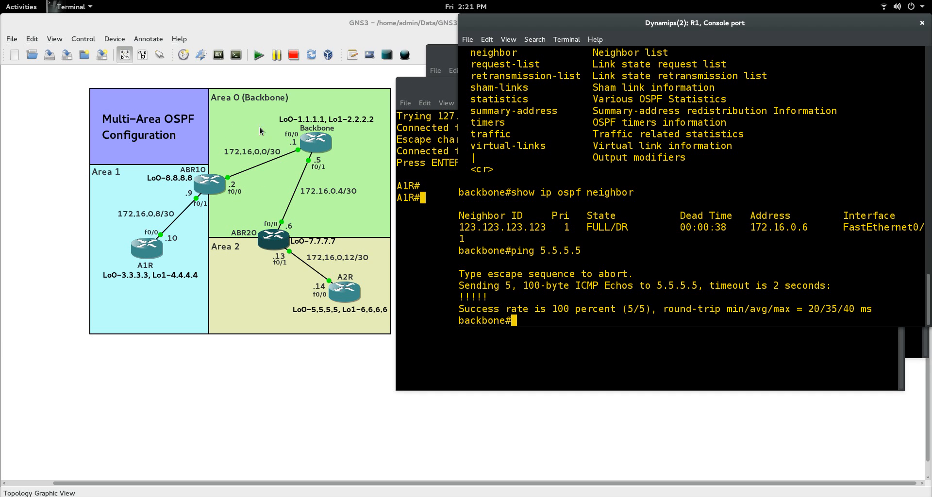
Paste the prepared ABR10 configuration from gedit into the R2 console, setting OSPF 5 with router-id 22.22.22.22, and check the adjacency message
click(439, 53)
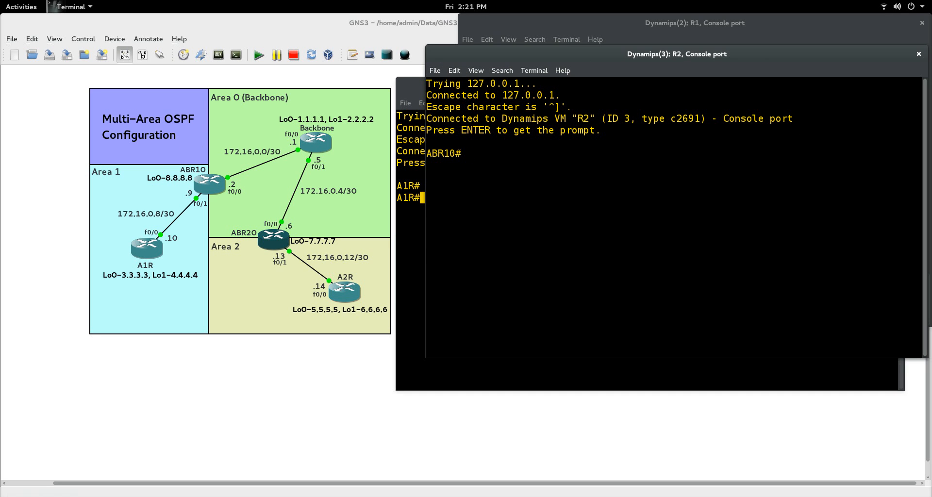
key(alt+Tab)
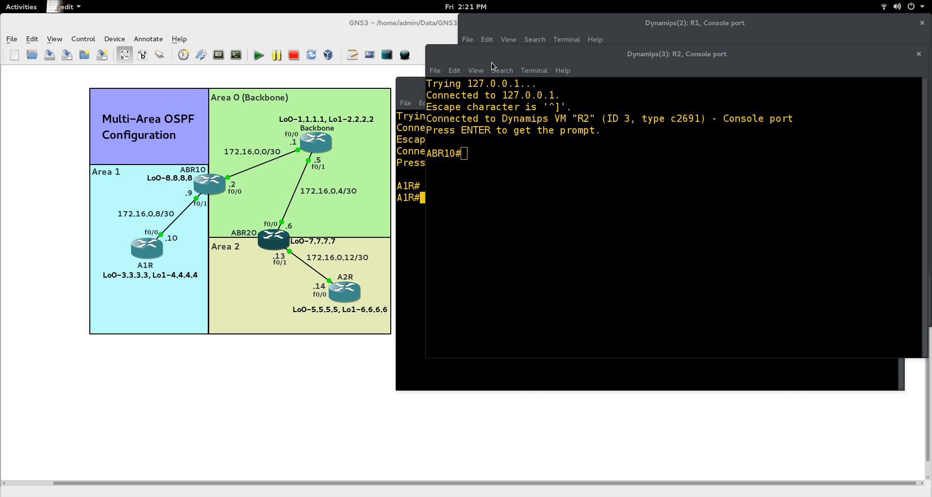
click(571, 217)
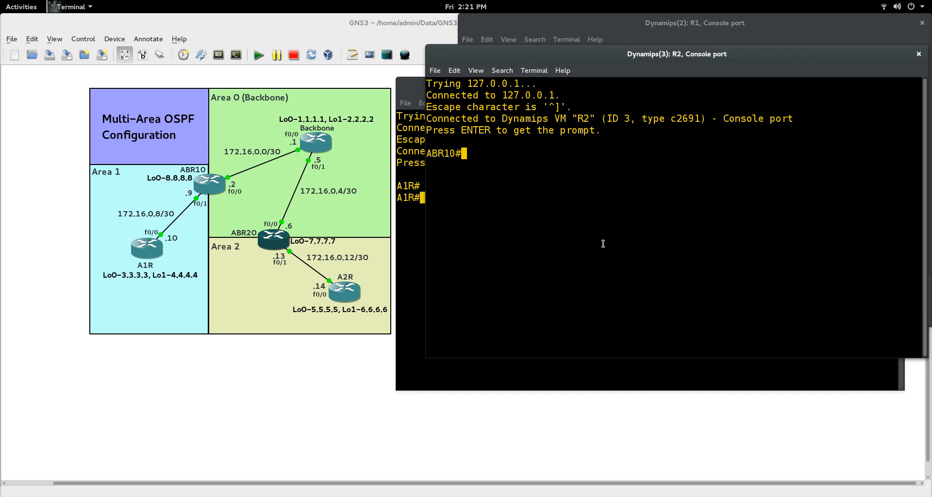
click(454, 71)
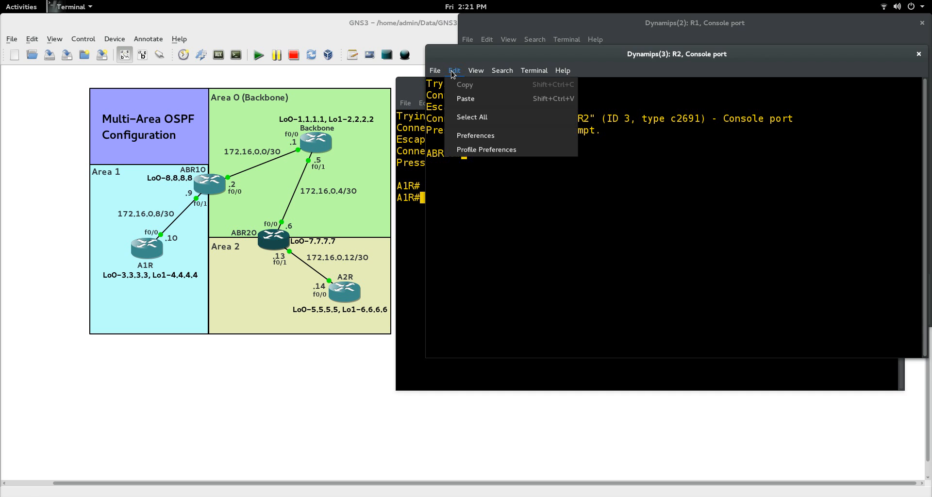
click(469, 93)
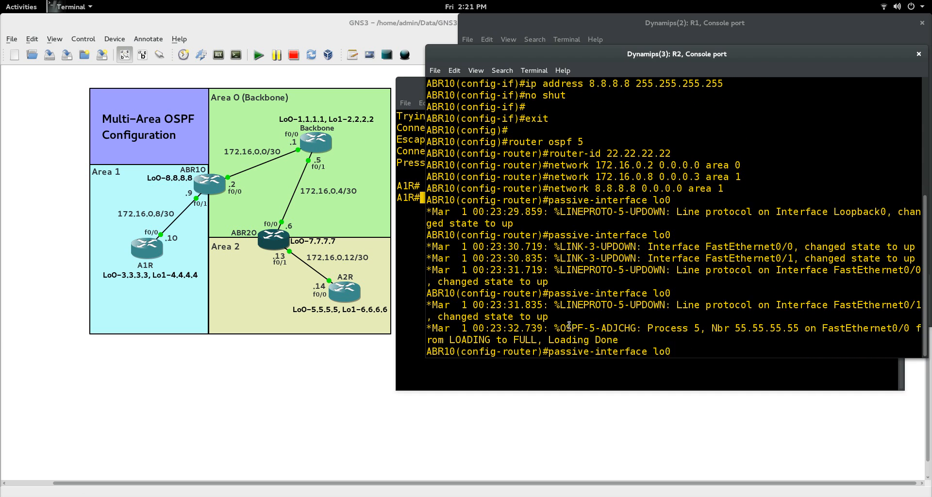
drag(552, 329, 632, 341)
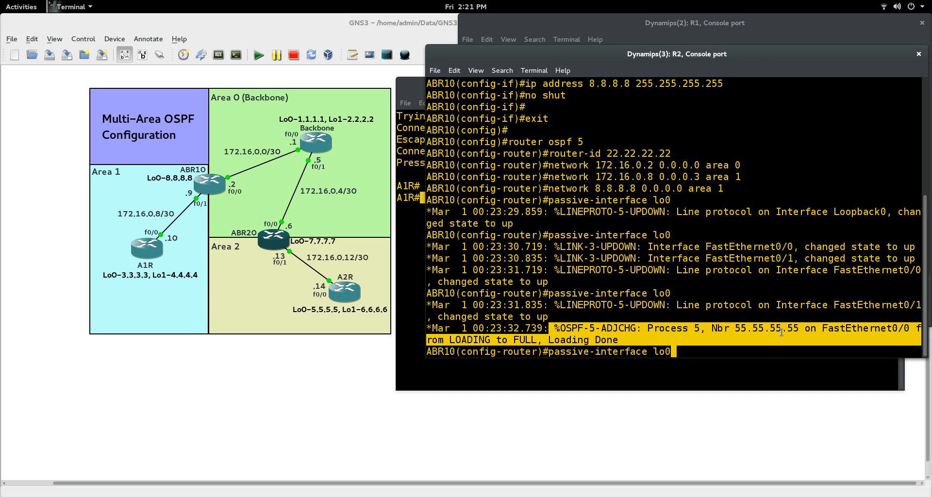
Submit the pending passive-interface lo0 command on ABR10 and review the OSPF process and router-id lines of the pasted configuration
click(729, 353)
key(Return)
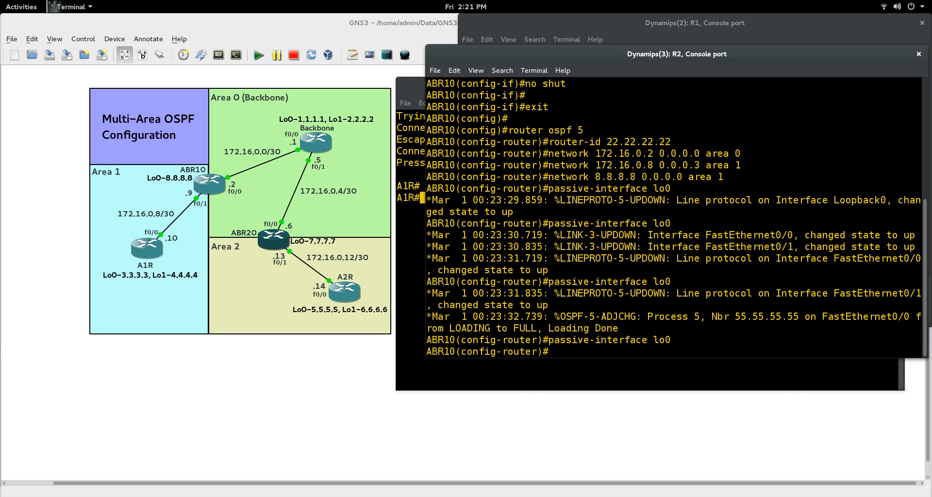
scroll(580, 280, up, 5)
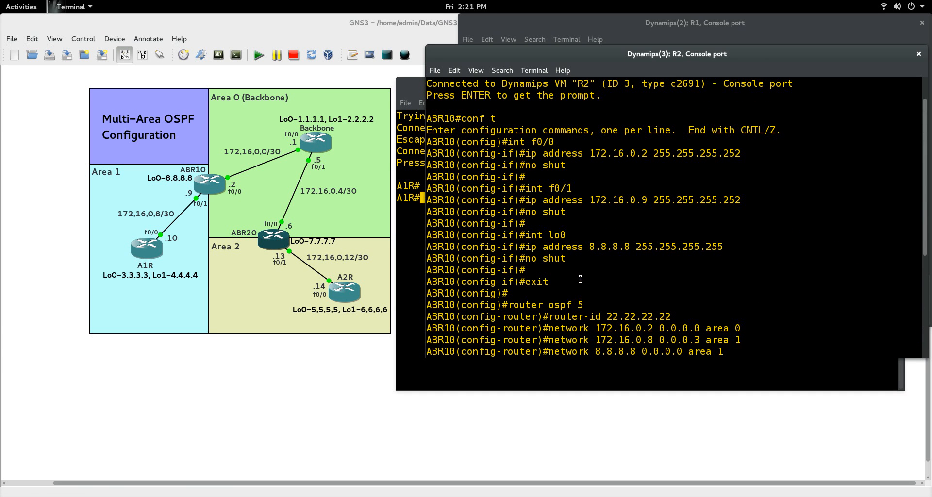
scroll(581, 280, down, 2)
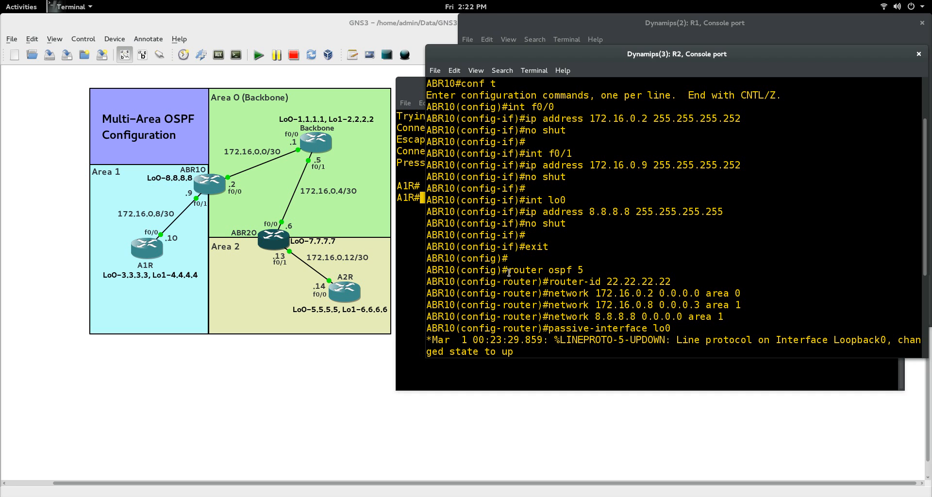
drag(509, 272, 584, 268)
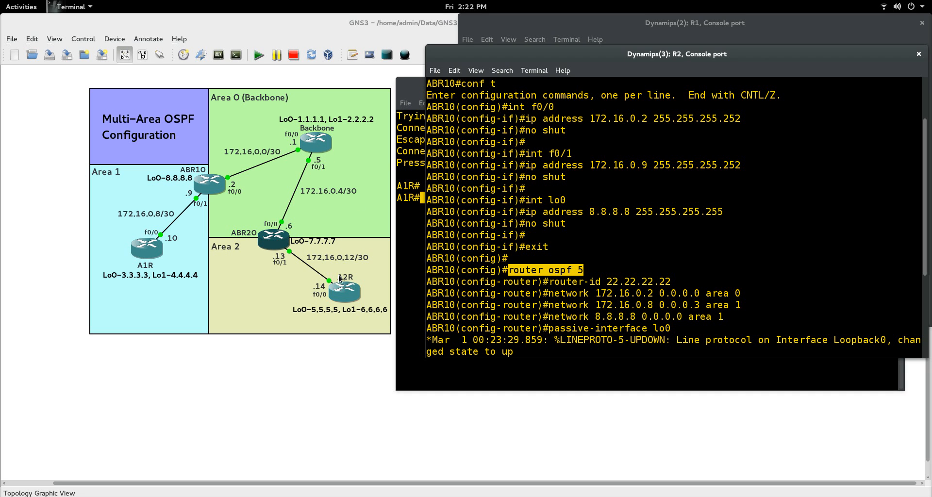
click(580, 282)
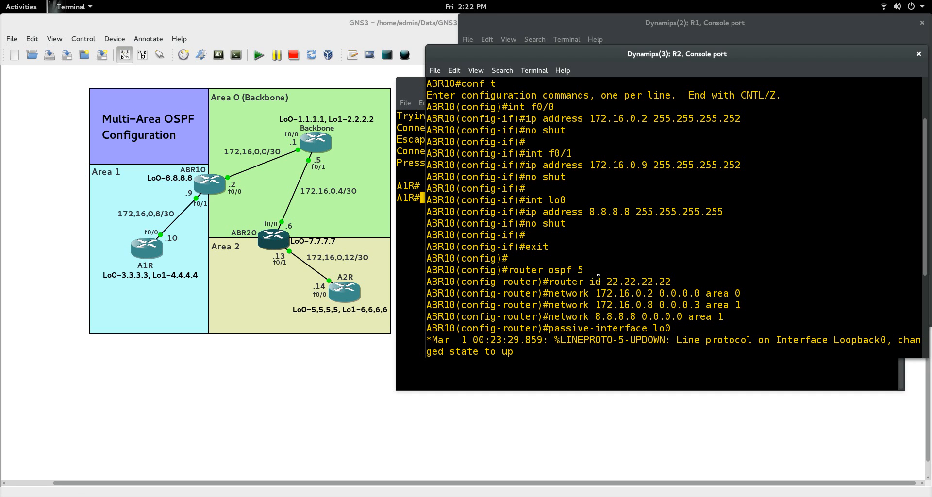
drag(607, 281, 674, 278)
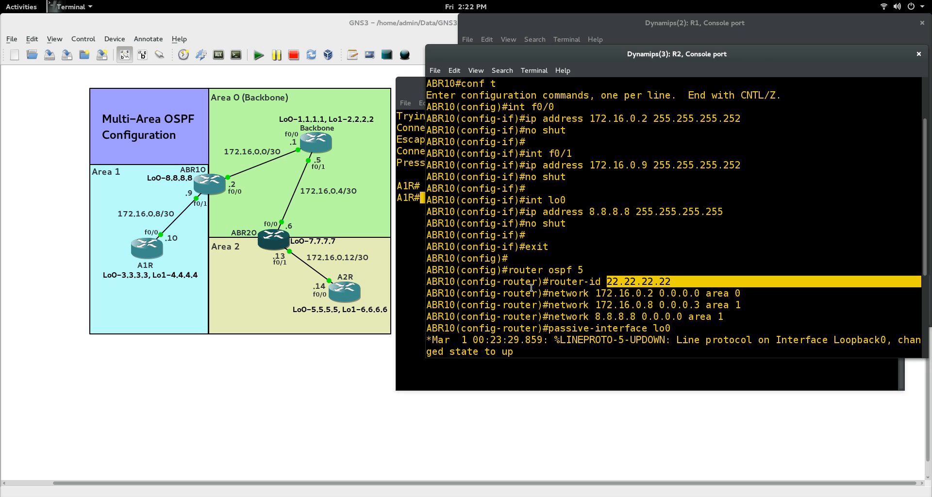
Examine the addresses, wildcard masks and area assignments in ABR10's network statements for 172.16.0.2 and 172.16.0.8
drag(548, 293, 745, 291)
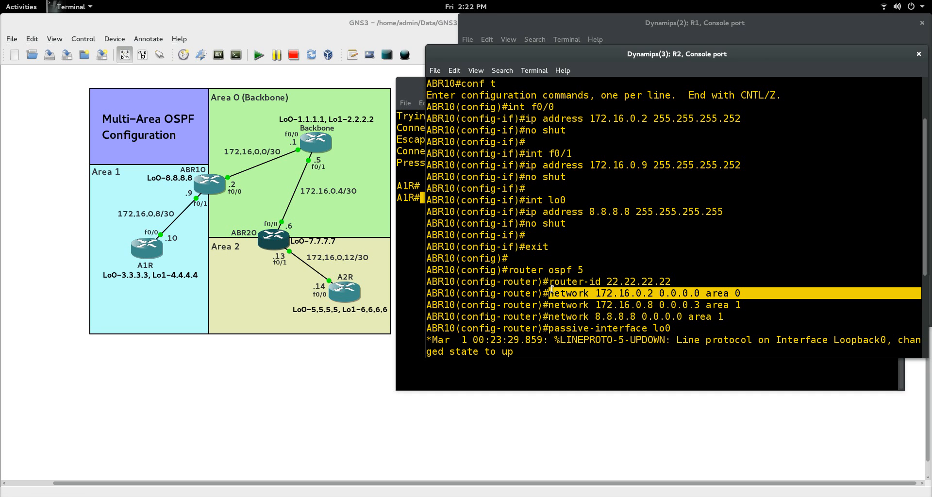
click(520, 291)
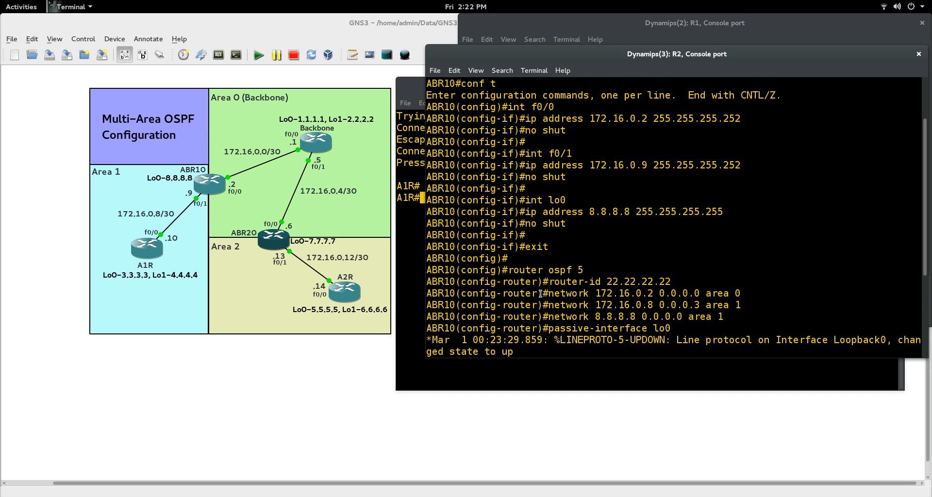
drag(548, 294, 653, 294)
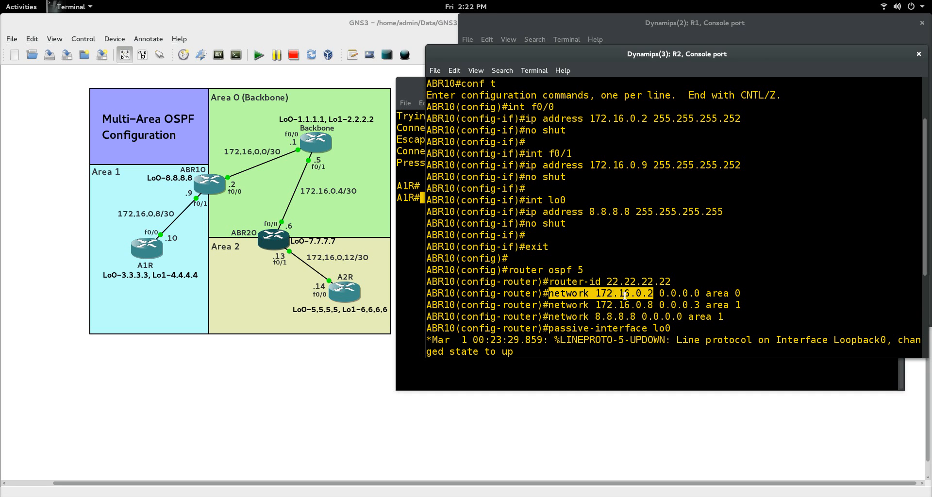
drag(659, 293, 701, 294)
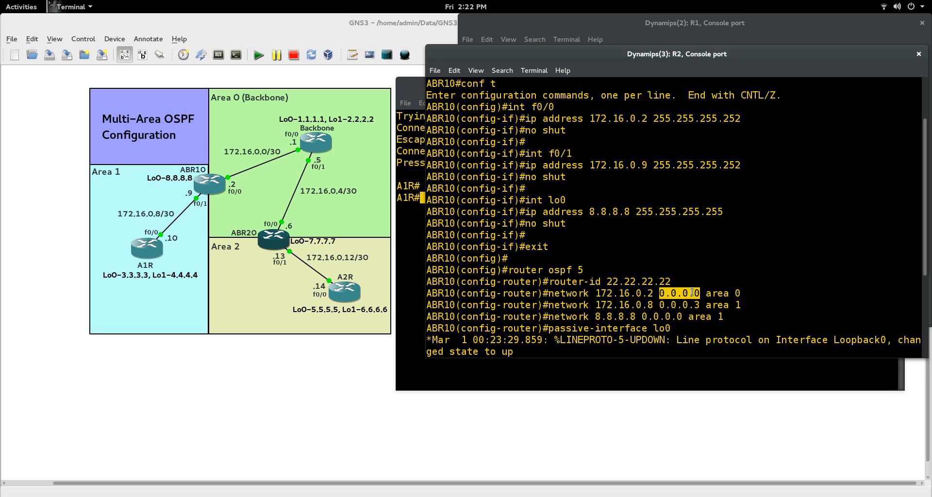
drag(642, 294, 742, 294)
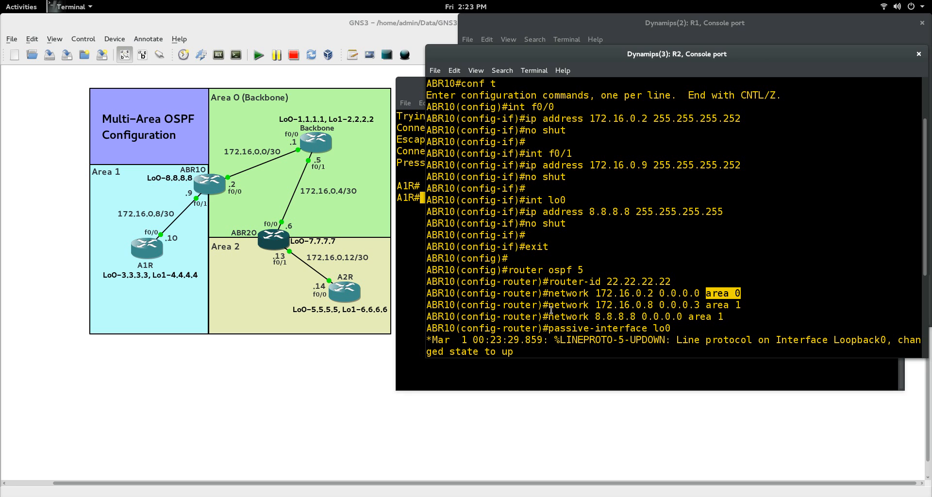
drag(549, 306, 654, 305)
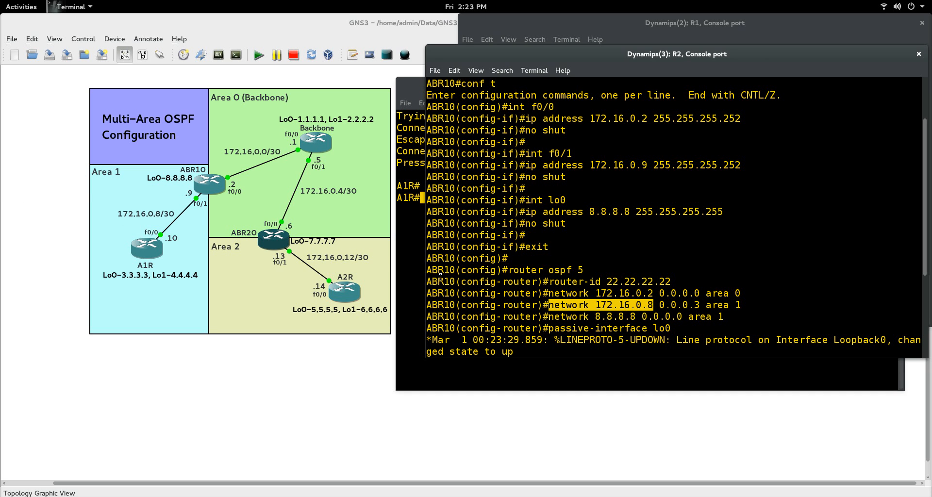
drag(659, 305, 699, 305)
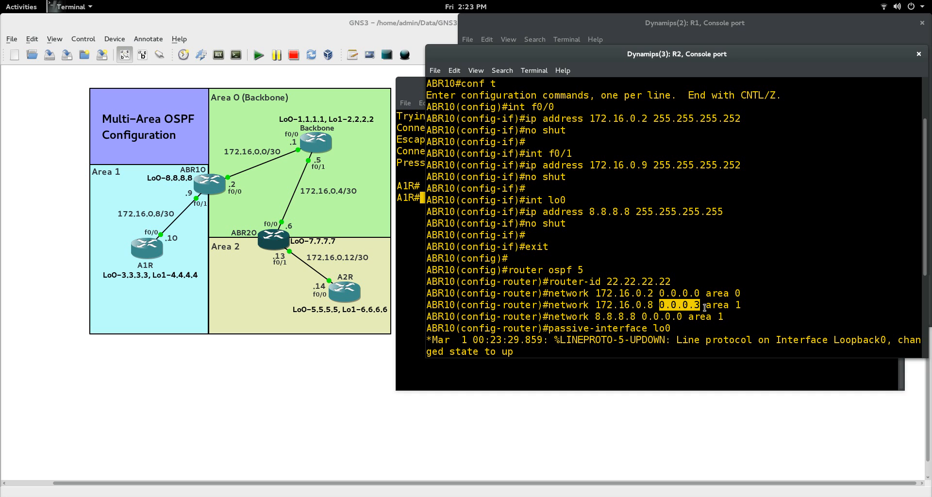
drag(704, 307, 742, 307)
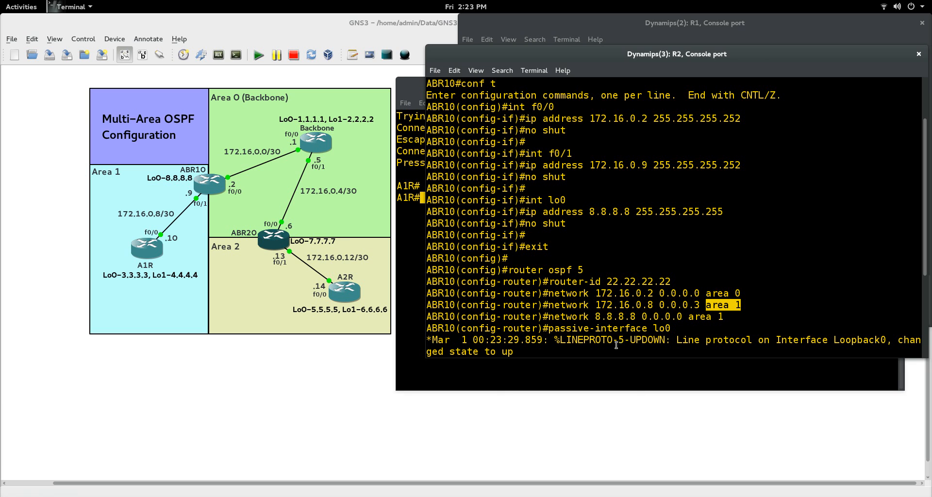
Review the passive-interface lo0 line and the OSPF adjacency message in the ABR10 console
click(653, 316)
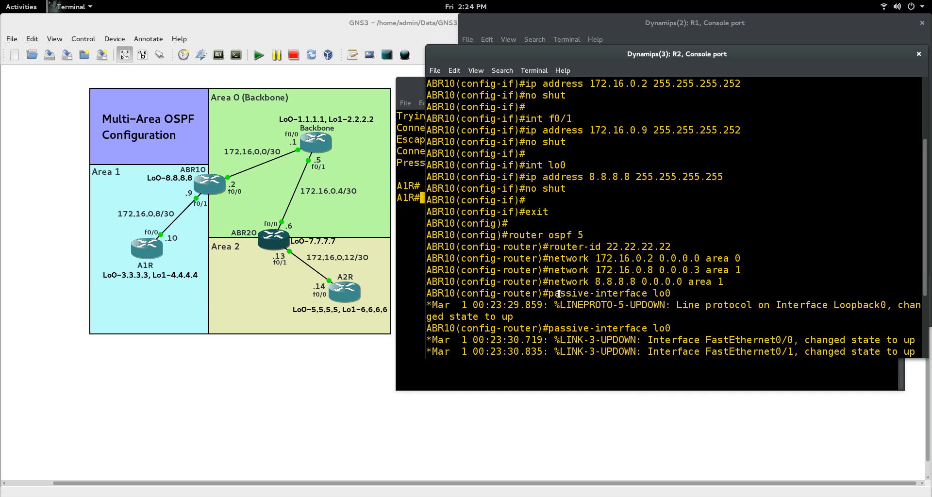
drag(550, 293, 675, 294)
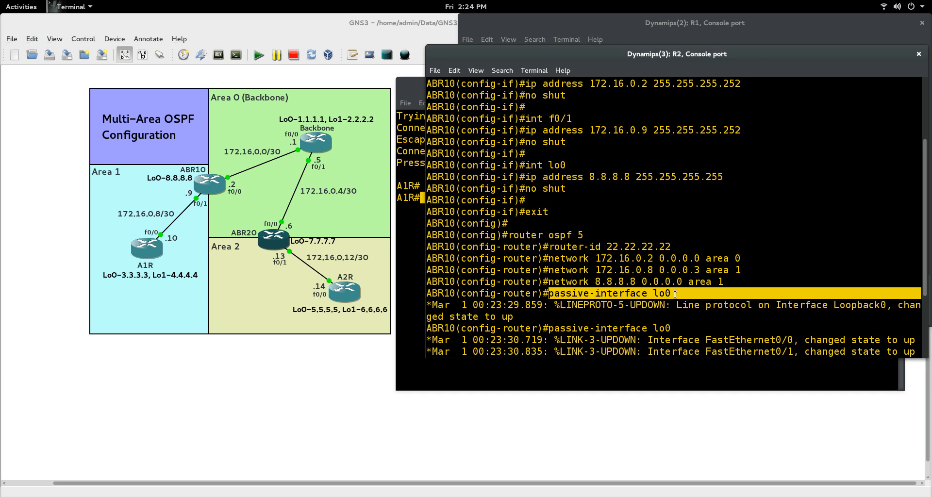
key(Return)
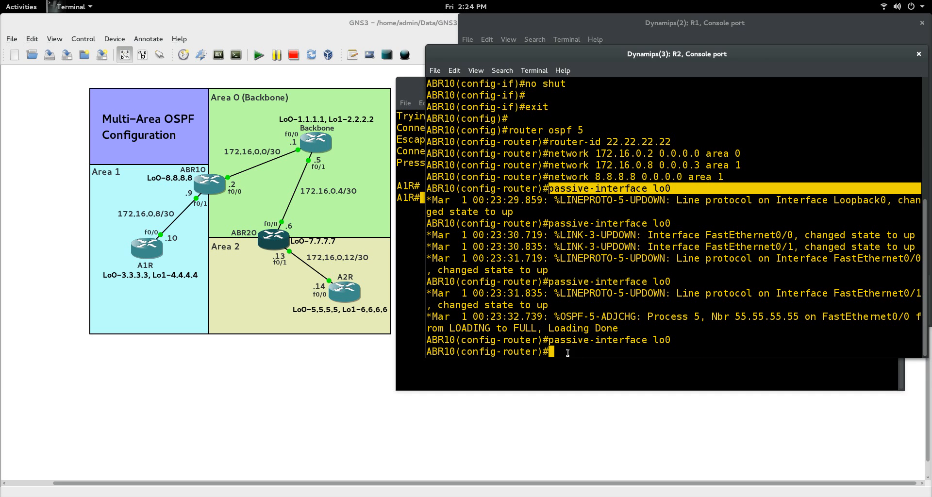
drag(640, 334, 455, 317)
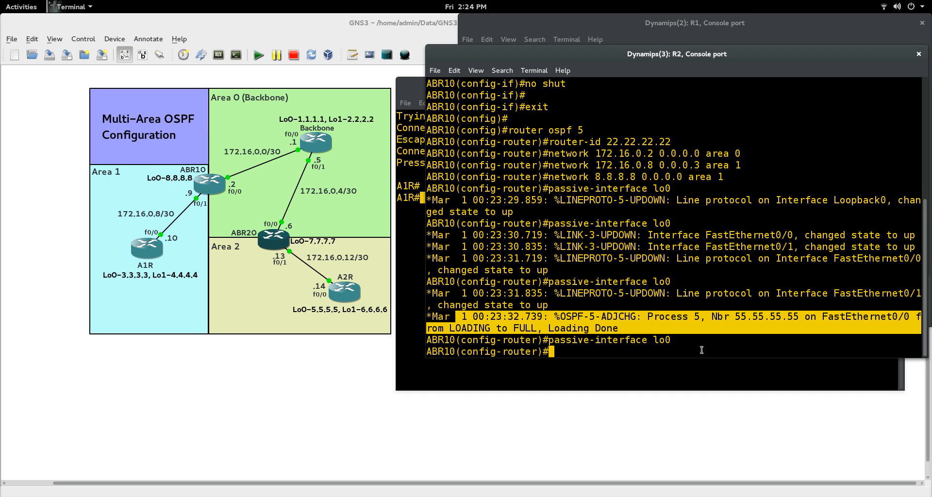
click(668, 324)
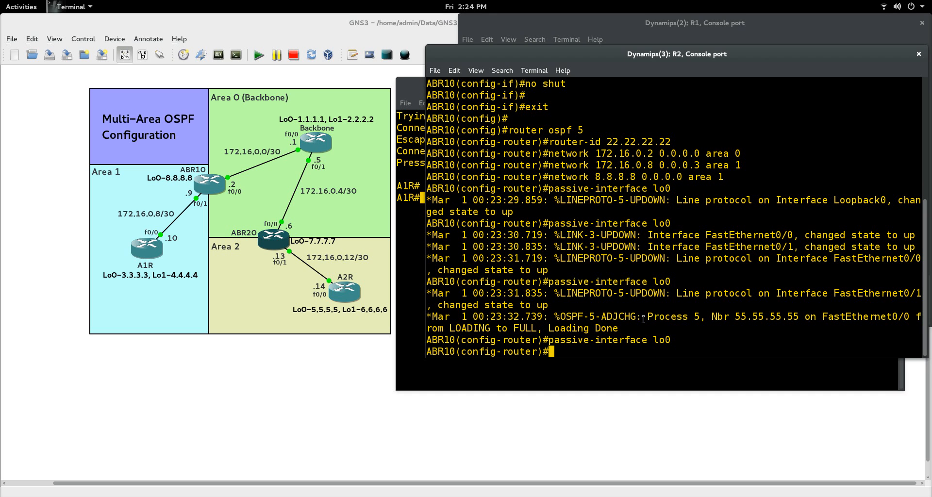
drag(645, 318, 702, 317)
Leave configuration mode on ABR10 and run show ip protocols
click(675, 349)
text(end)
key(Return)
text(sh)
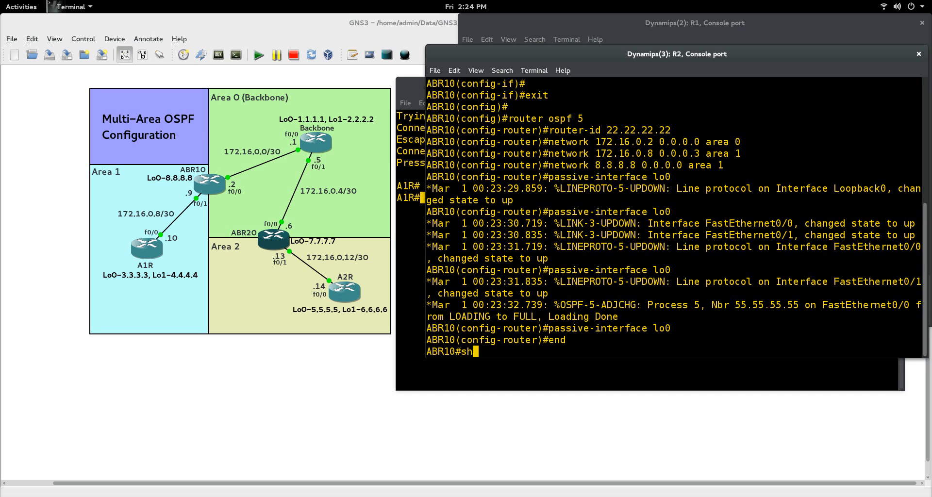
text(ow ip protoc)
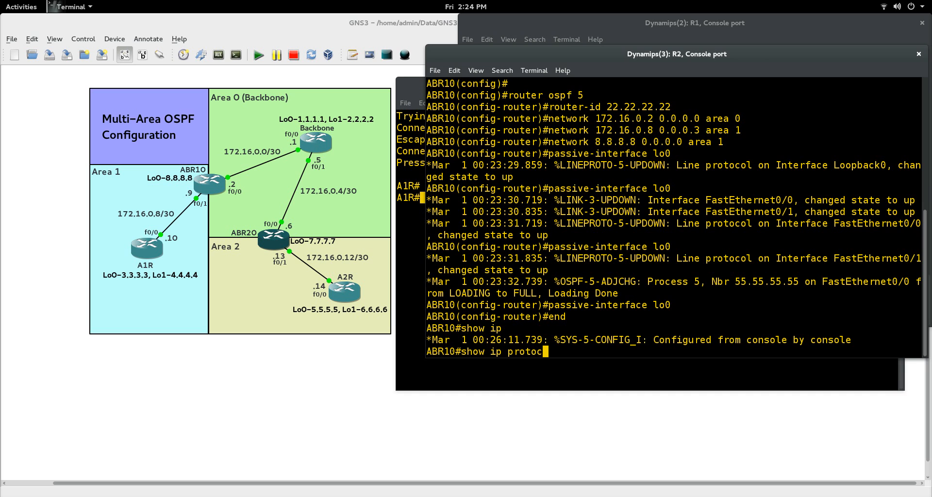
text(ols)
key(Return)
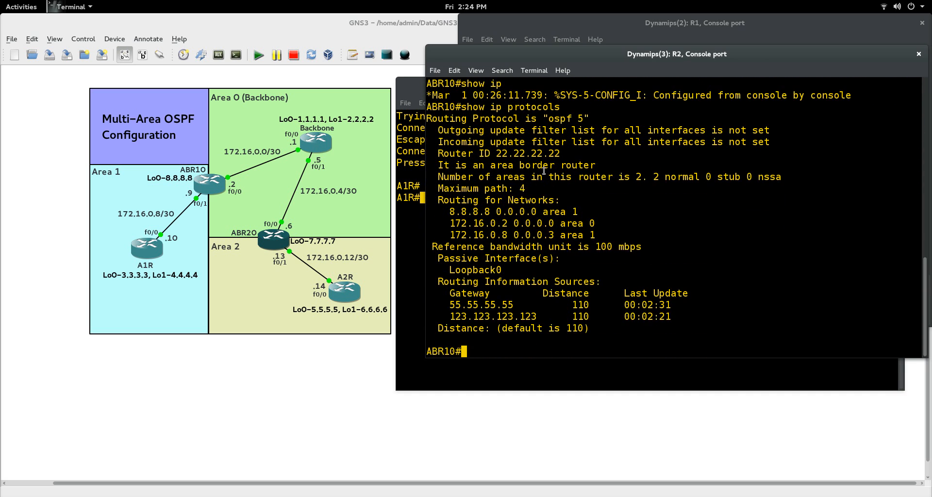
Examine the OSPF process, router ID, area border role, routed networks, passive interface and information sources in ABR10's show ip protocols output
drag(548, 118, 584, 119)
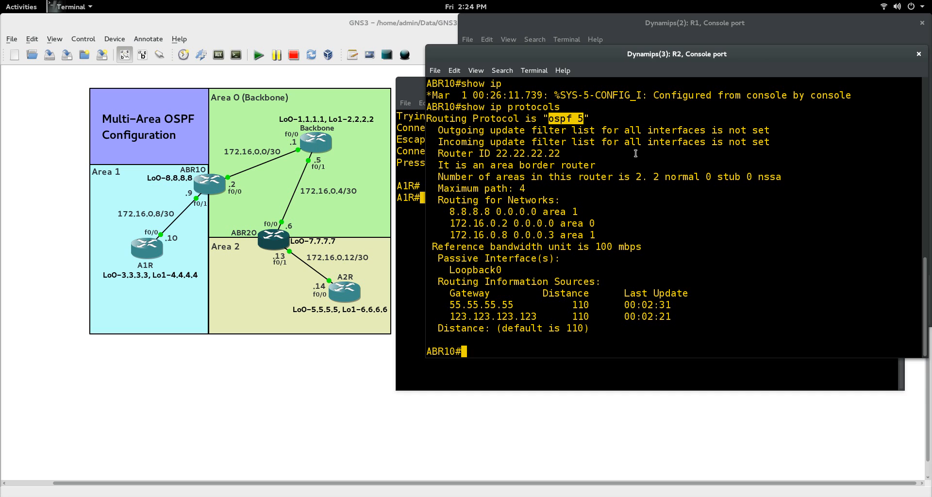
click(493, 155)
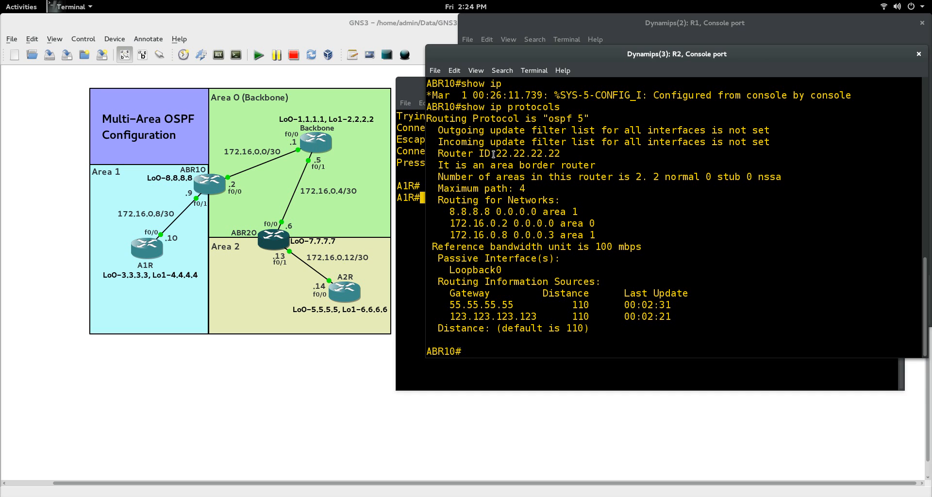
drag(494, 155, 563, 156)
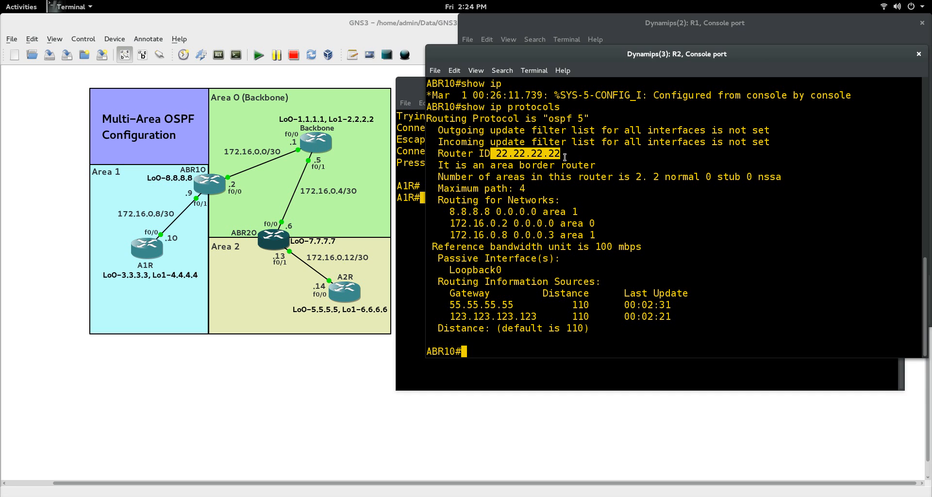
drag(438, 165, 594, 168)
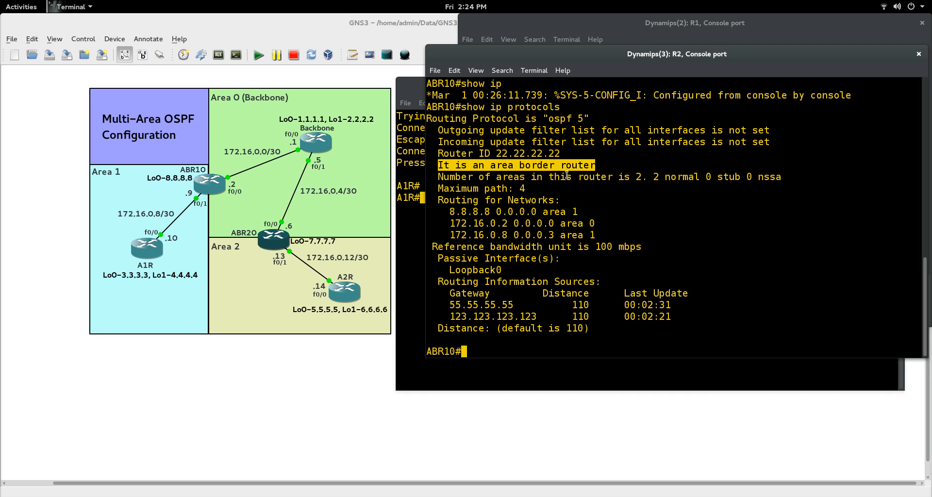
drag(448, 212, 598, 236)
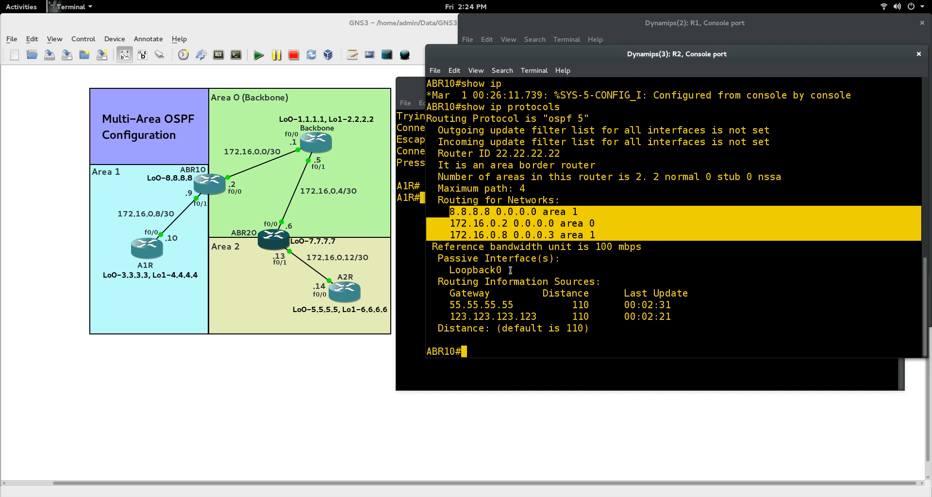
drag(511, 270, 445, 270)
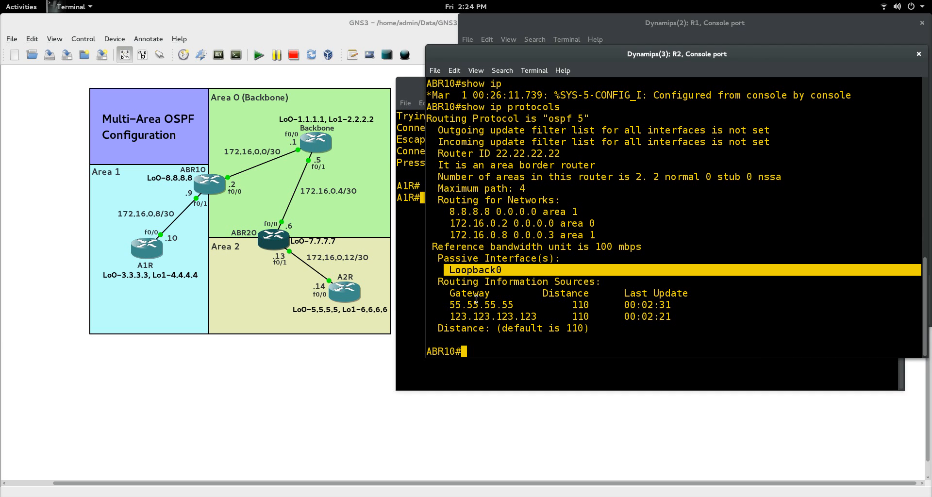
drag(445, 305, 535, 317)
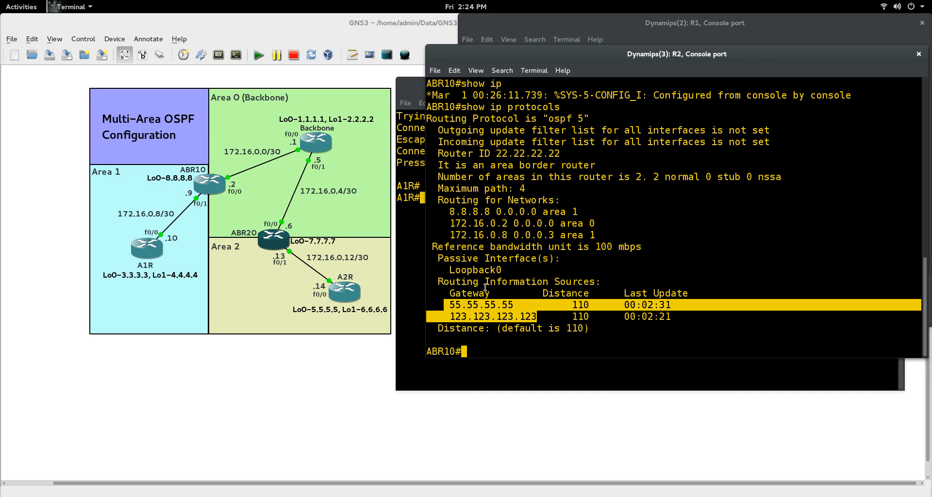
click(459, 311)
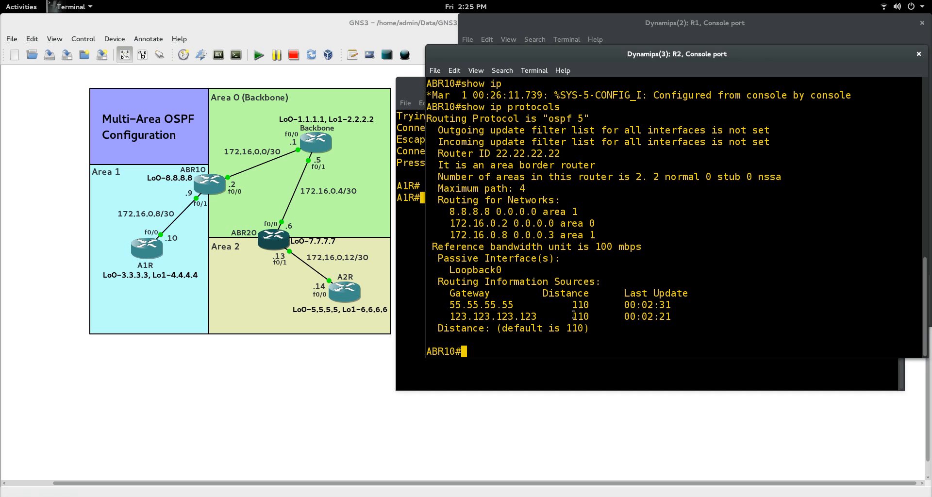
Display ABR10's OSPF routes with show ip route ospf and ping 6.6.6.6
text(show ip route ospf)
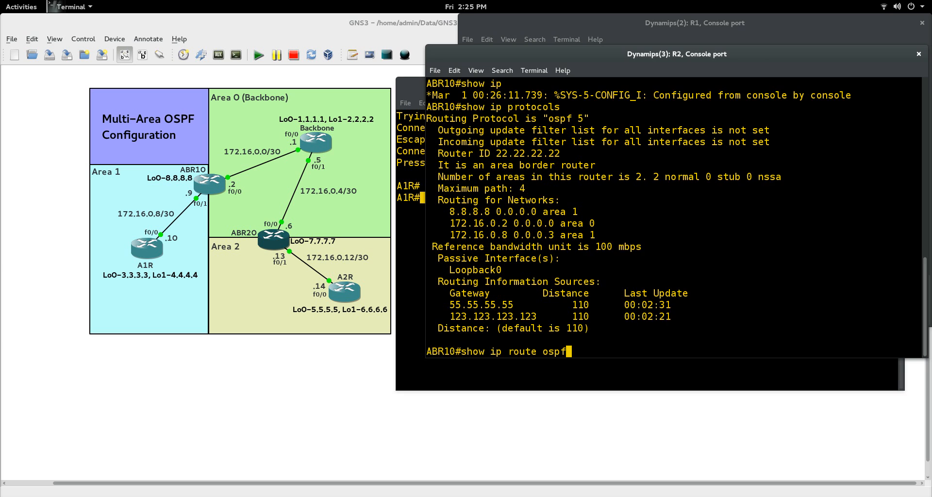
key(Return)
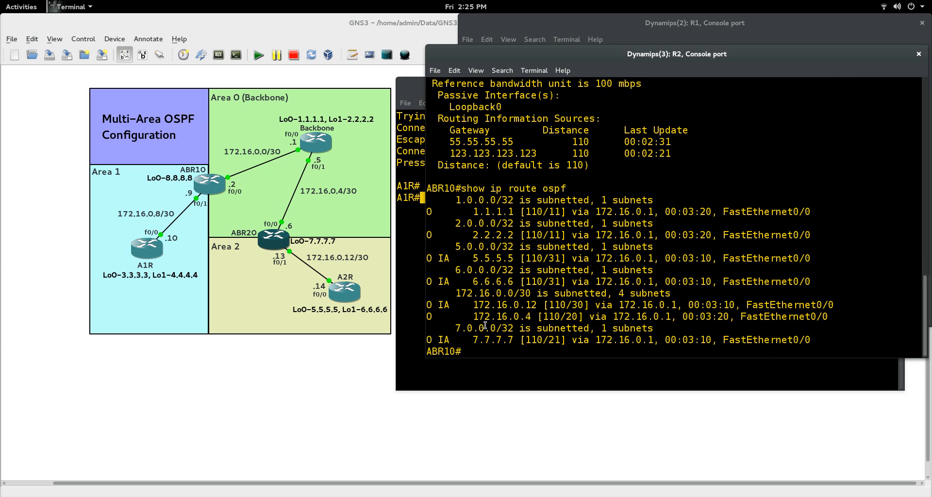
drag(469, 282, 530, 281)
drag(435, 261, 459, 260)
click(527, 315)
text(ping 6.6.6)
key(Return)
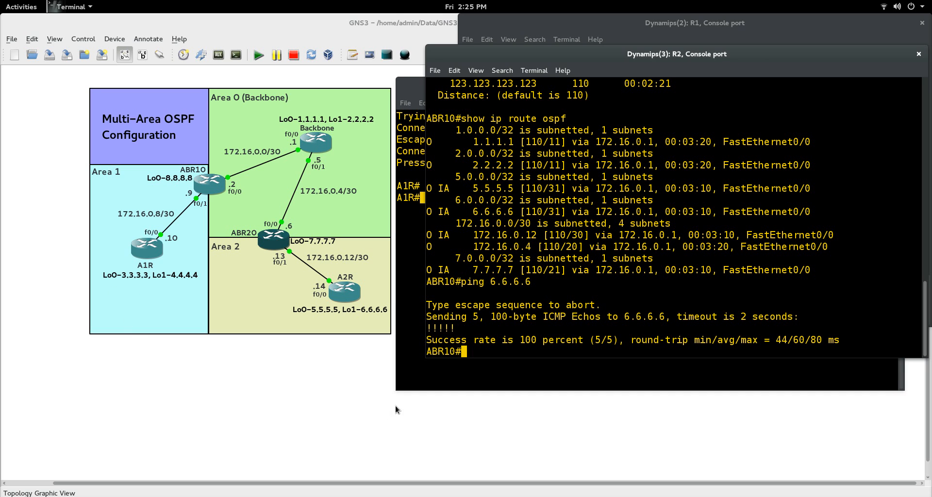
Paste the copied A1R configuration into the A1R console, with OSPF process 111, its area 1 networks and passive interfaces lo0 and lo1
click(422, 89)
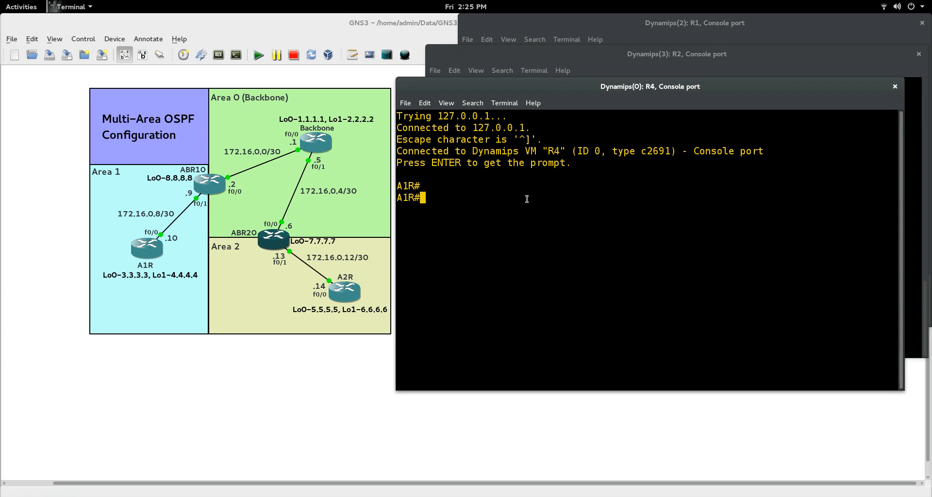
key(Return)
key(alt+Tab)
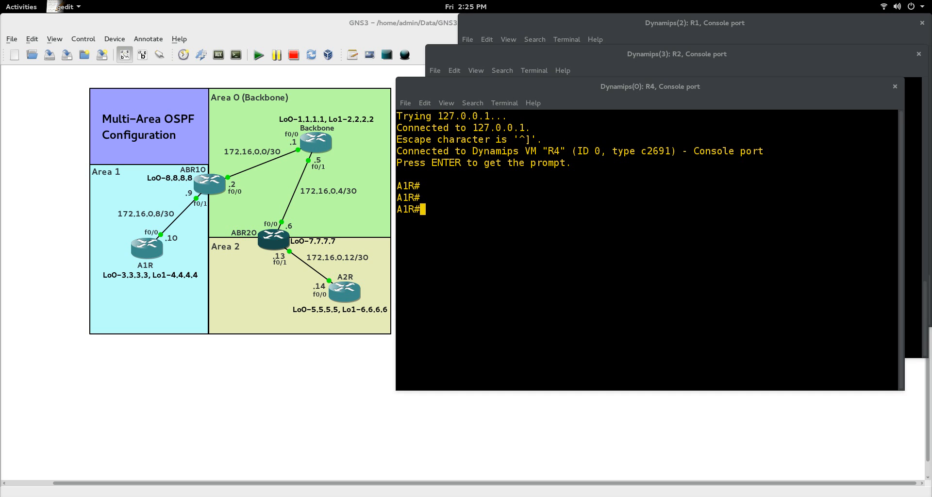
click(425, 238)
click(424, 104)
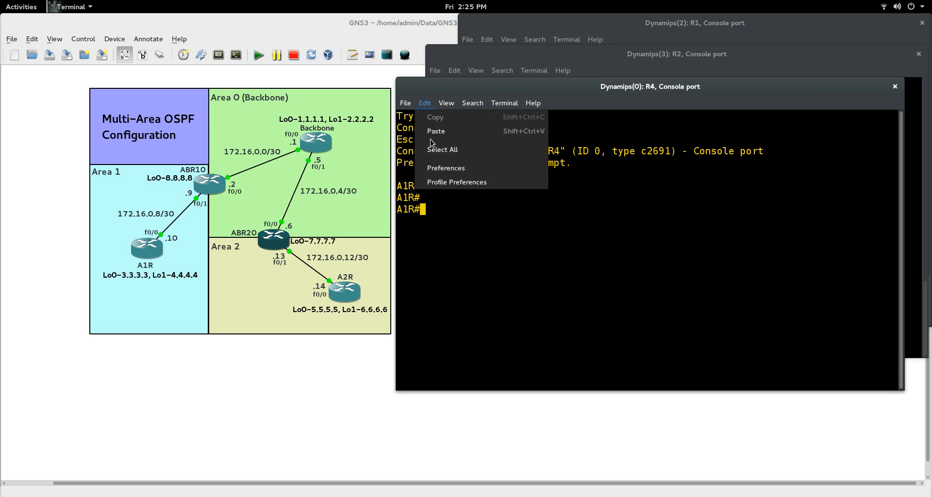
click(433, 136)
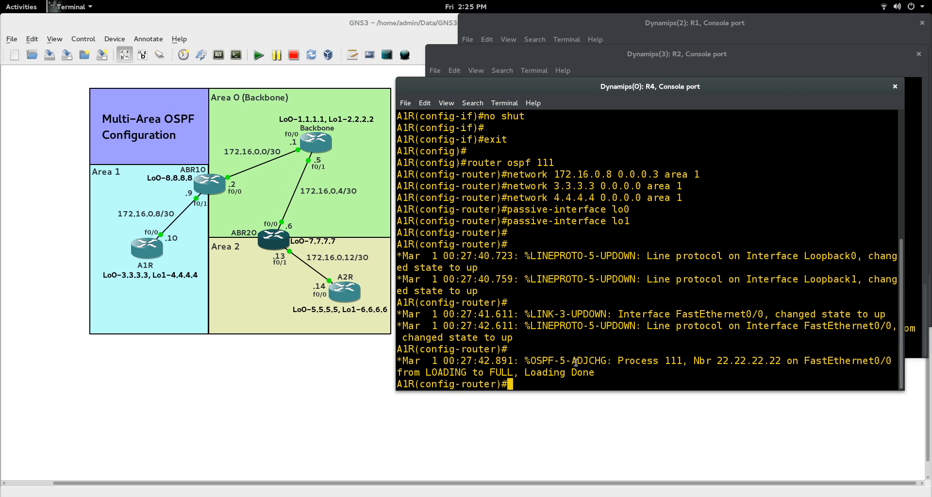
Review the OSPF adjacency message's process and neighbor ID against the router ospf 111 commands in the A1R console
drag(576, 363, 603, 365)
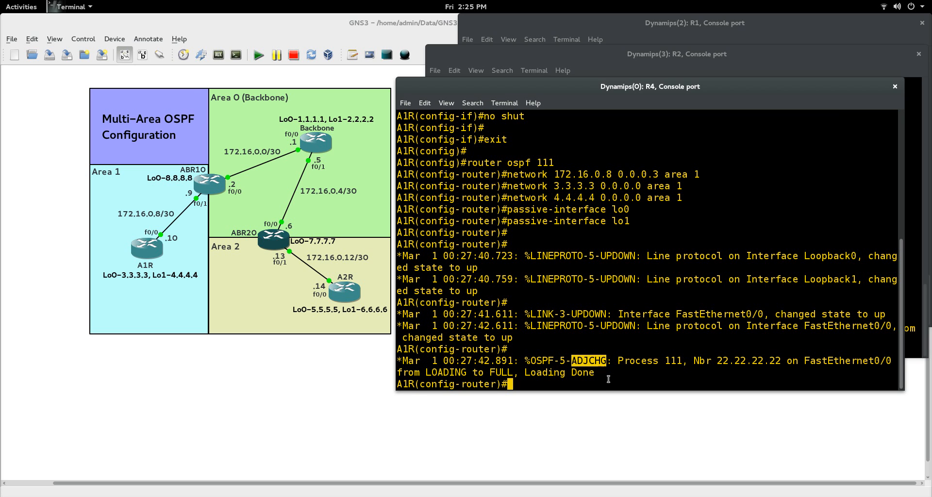
drag(620, 361, 680, 361)
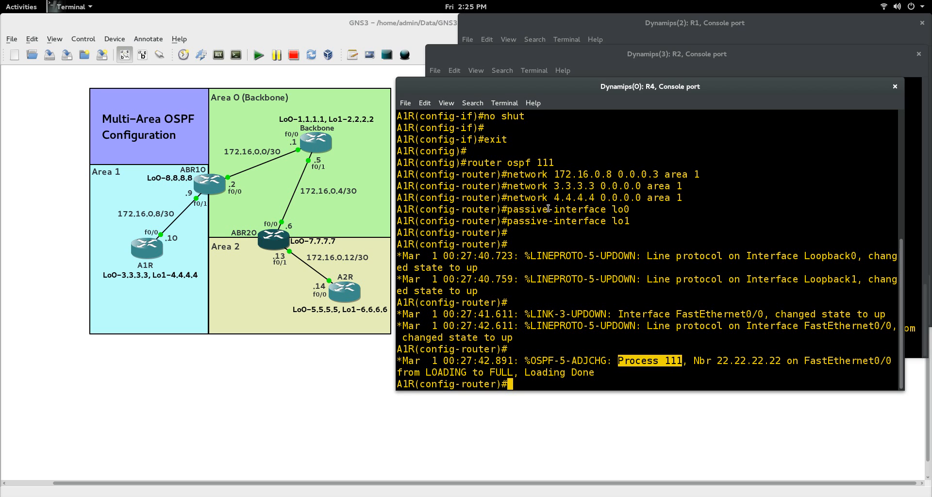
drag(467, 164, 555, 164)
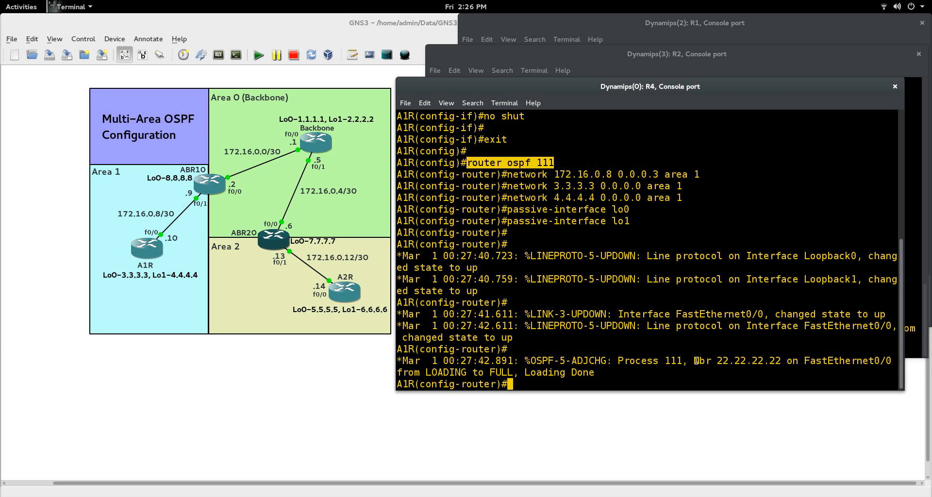
drag(697, 360, 781, 361)
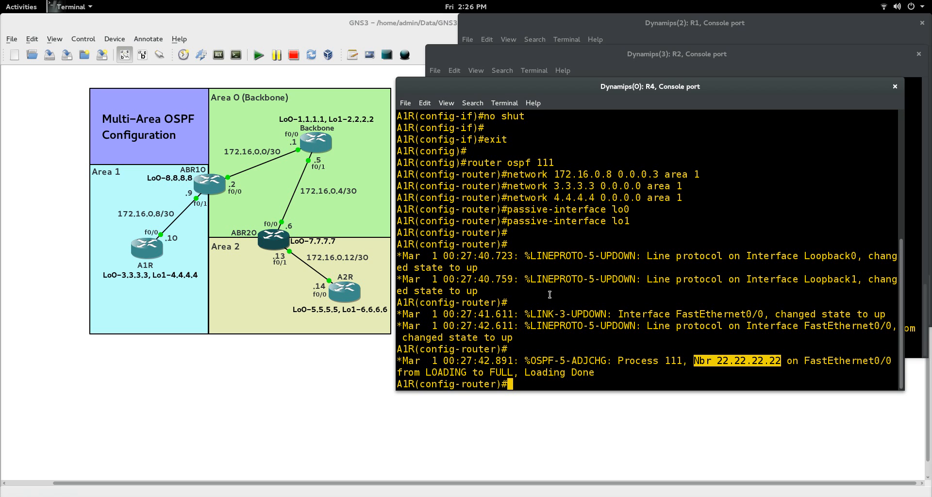
drag(504, 162, 642, 217)
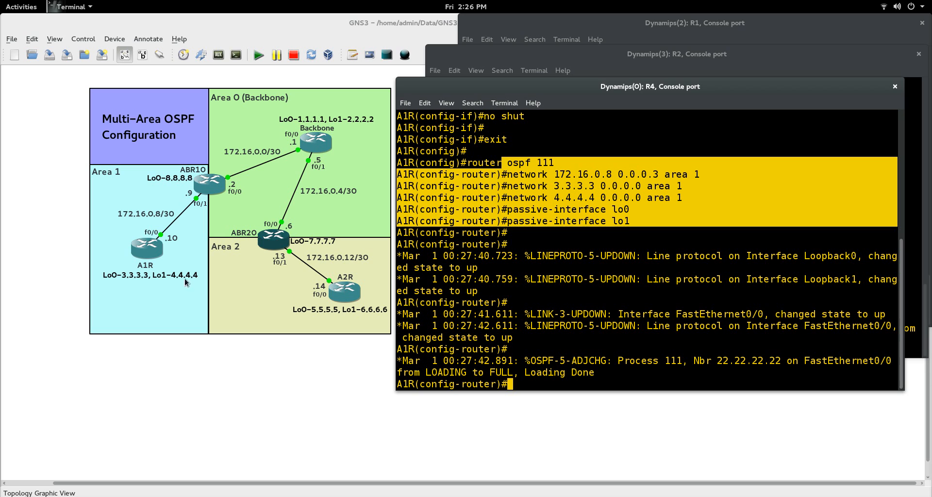
click(647, 310)
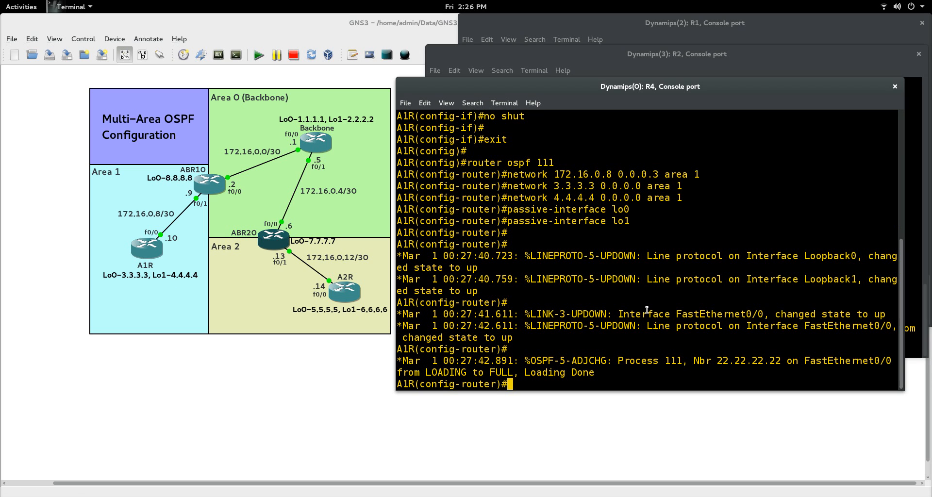
Leave configuration mode on A1R and run show ip protocols
text(end)
key(Return)
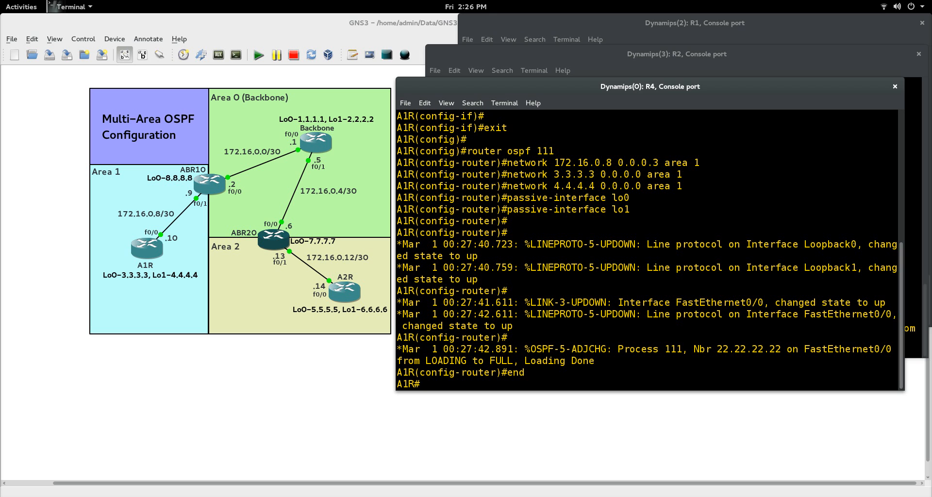
text(show ip )
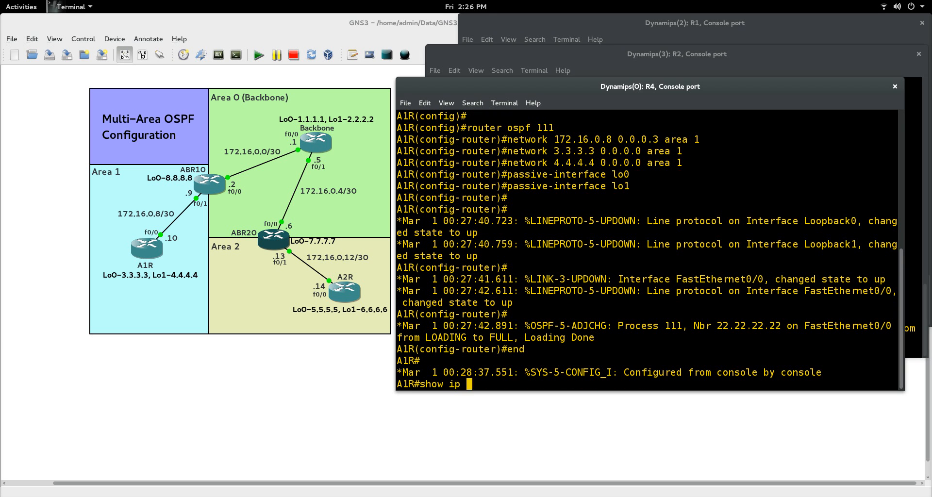
text(protocols)
key(Return)
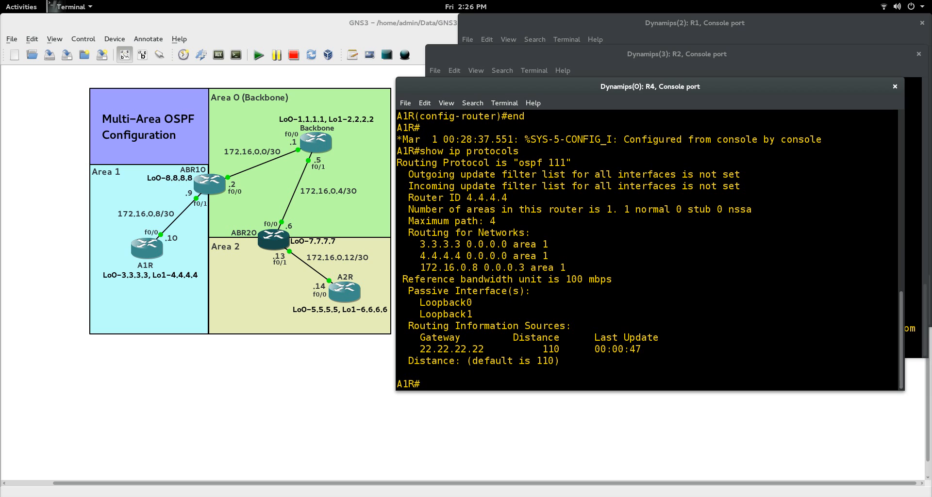
Examine the router ID, OSPF process, routed networks, gateway source and default distance in A1R's show ip protocols output
drag(467, 197, 510, 200)
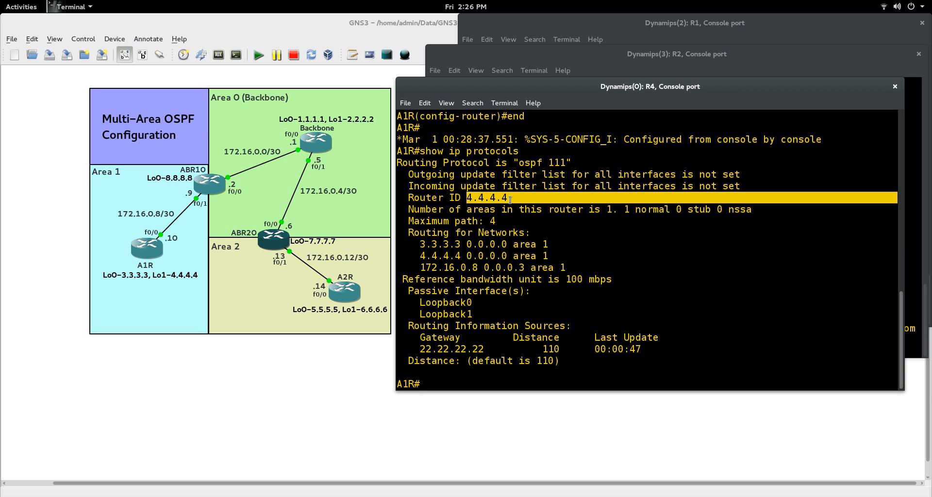
click(521, 163)
drag(521, 163, 565, 164)
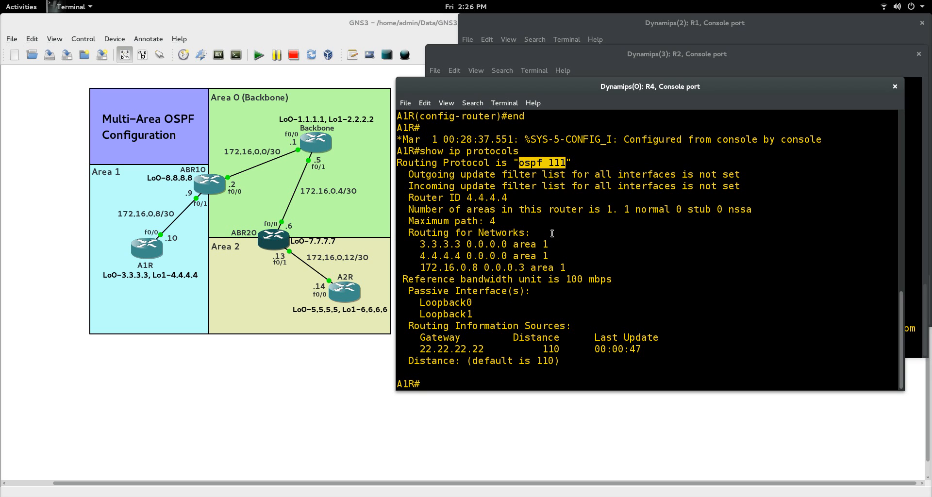
drag(409, 245, 556, 270)
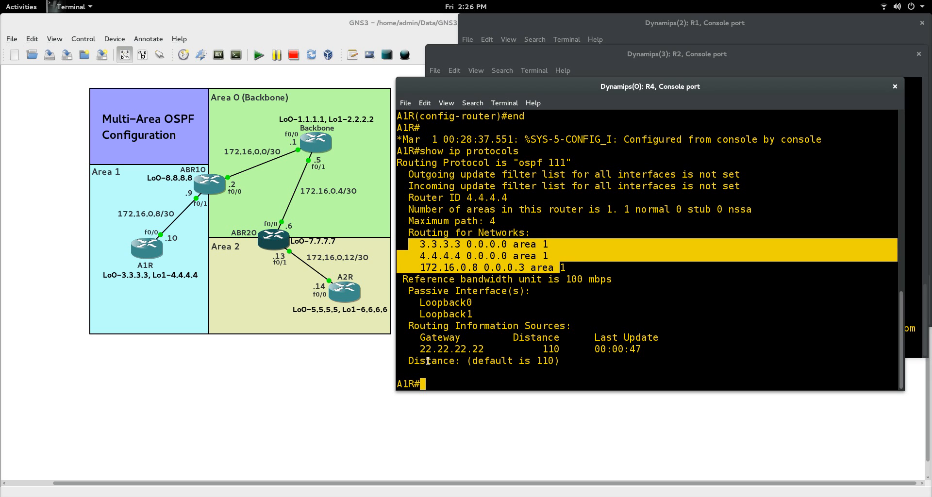
drag(419, 344, 500, 352)
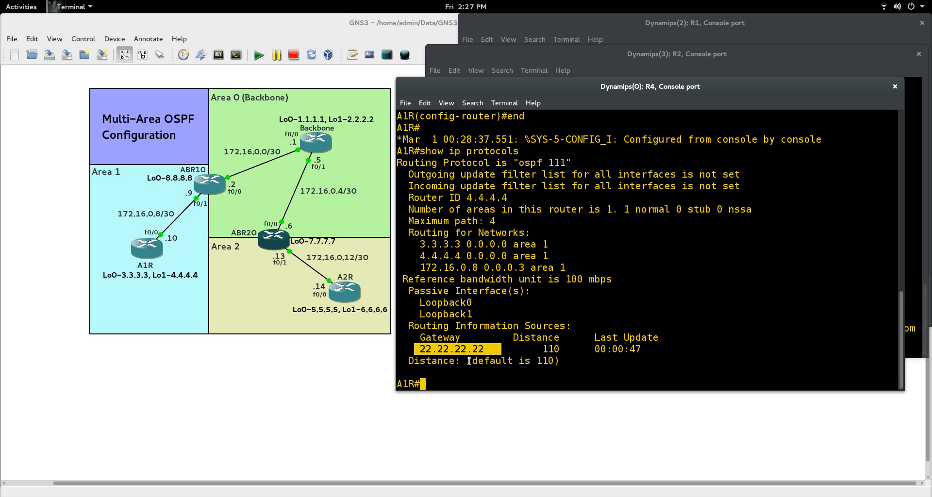
drag(469, 361, 559, 364)
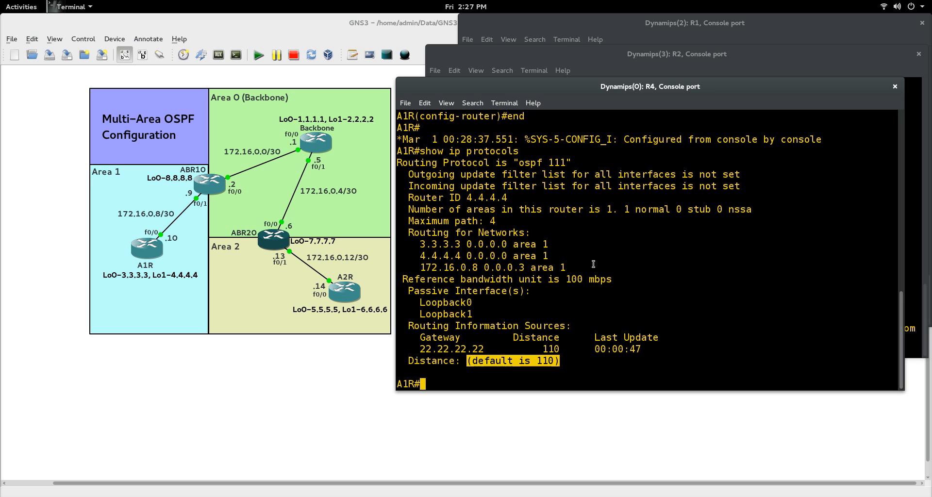
click(615, 292)
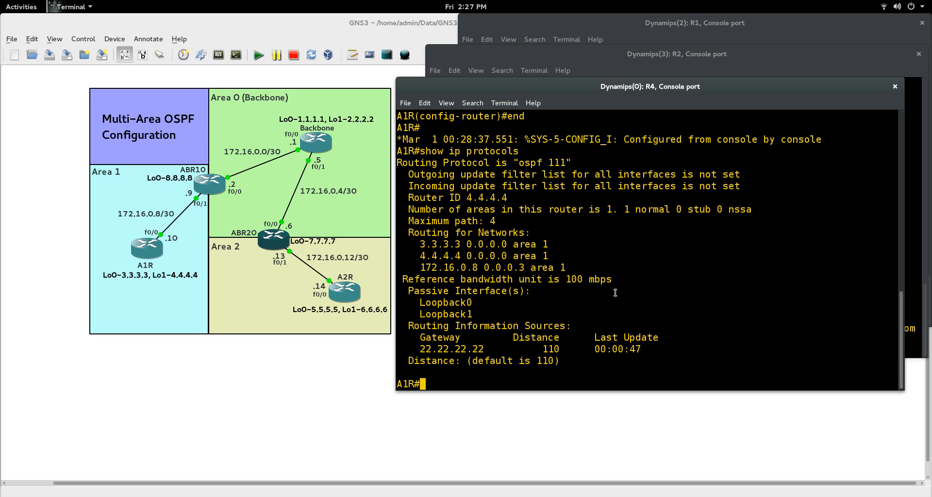
List the show ip ospf options on A1R and display the full OSPF database
text(show ip ospf ?)
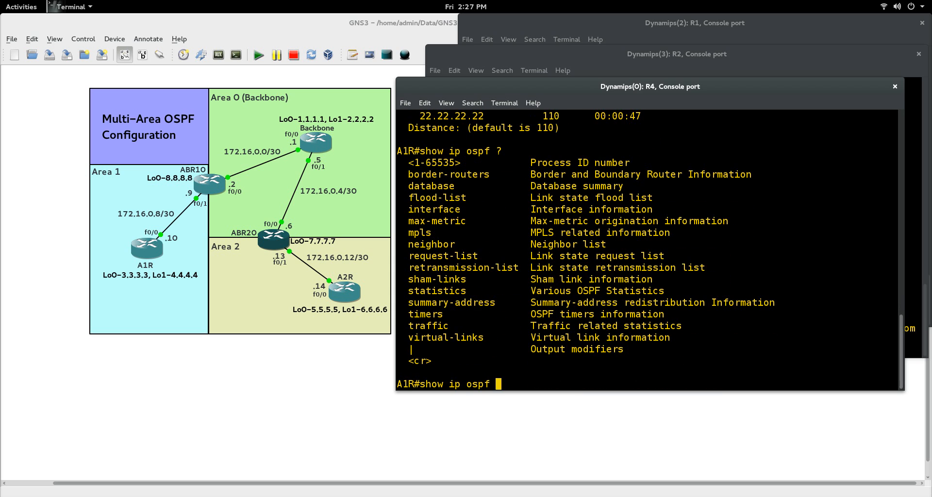
text(database)
key(Return)
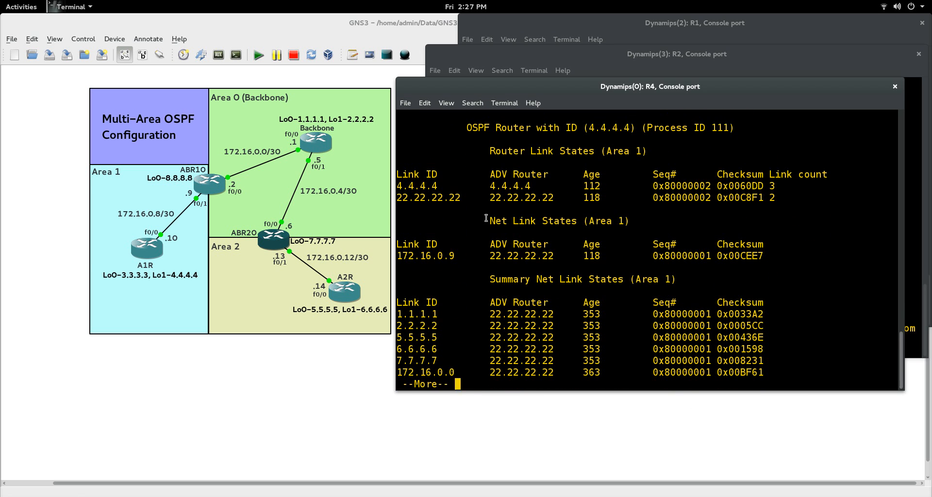
key(space)
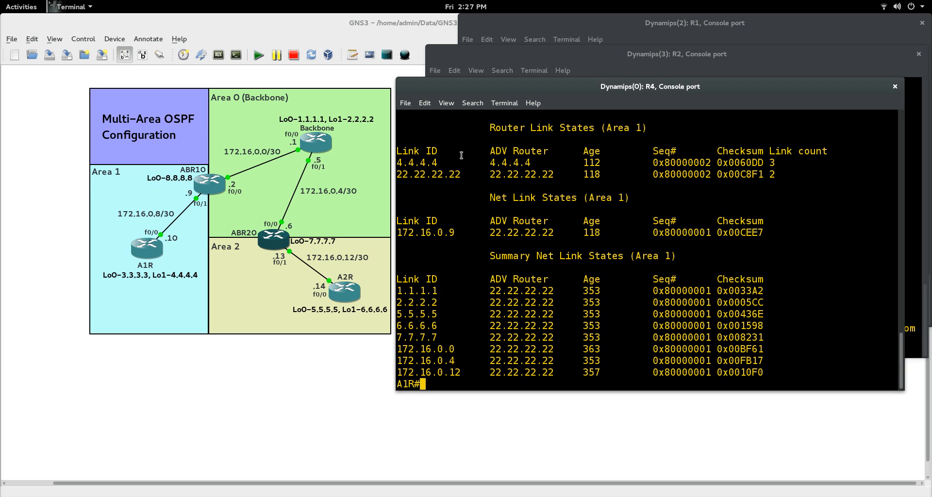
List the show ip ospf options again and display A1R's OSPF neighbors
text(show ip ospf ?)
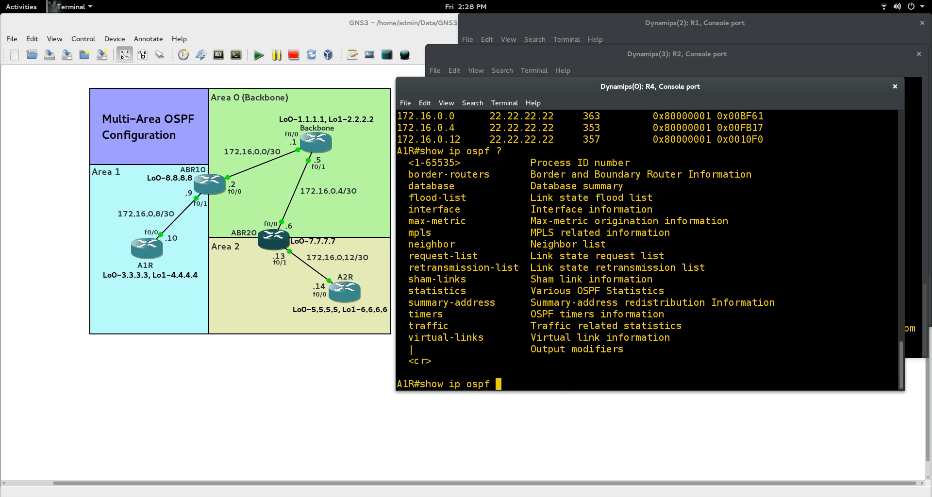
text(neighbor)
key(Return)
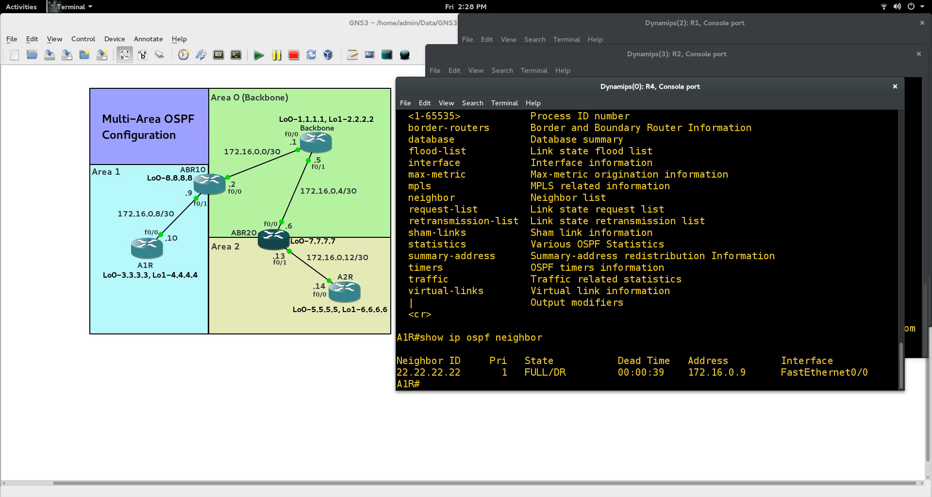
Run show ip protocols on A1R again and check the router ID and passive interfaces
text(show ip protocola)
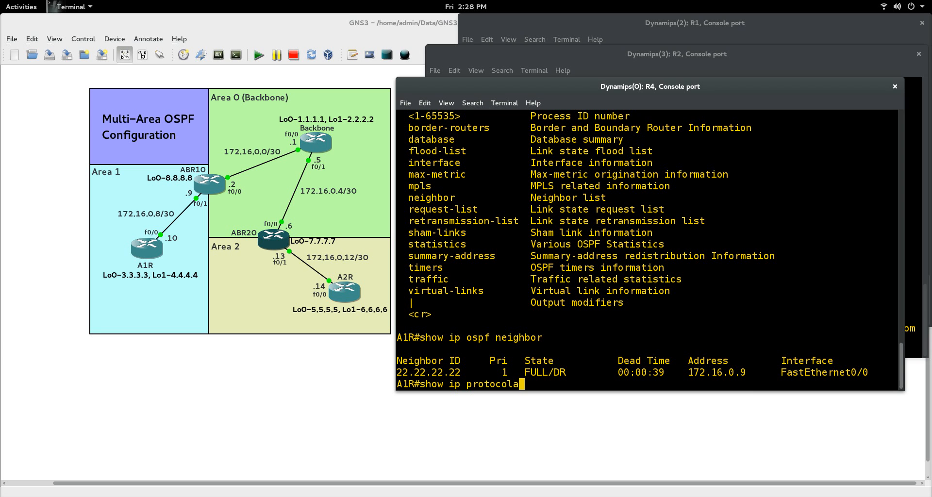
key(Return)
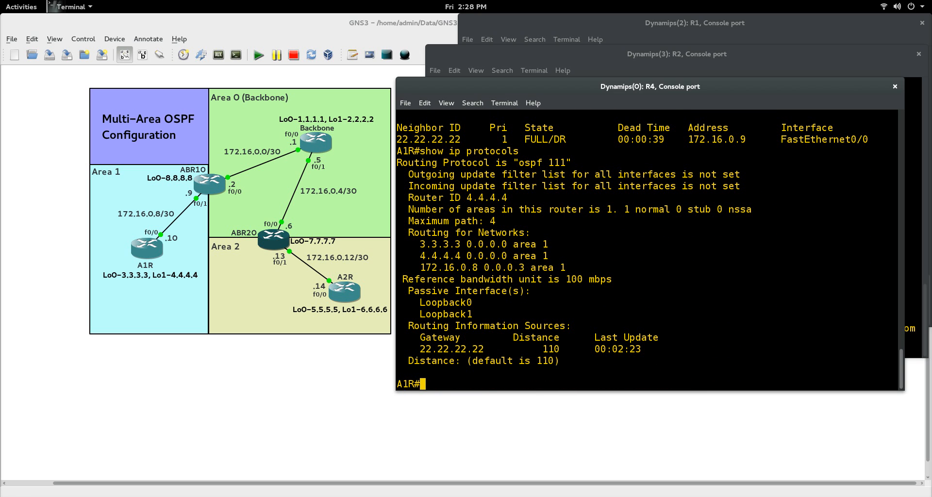
drag(466, 197, 516, 201)
drag(416, 303, 476, 315)
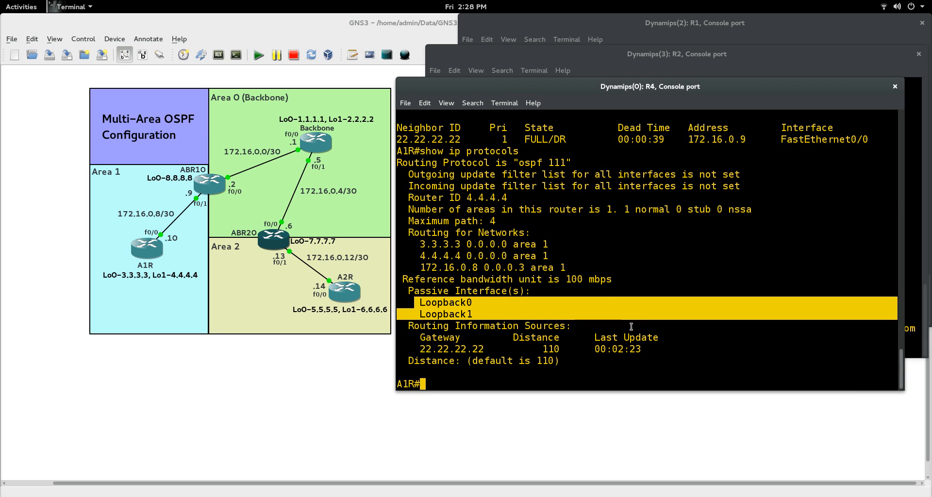
Display the complete show interface f0/0 output on A1R
text(show interface )
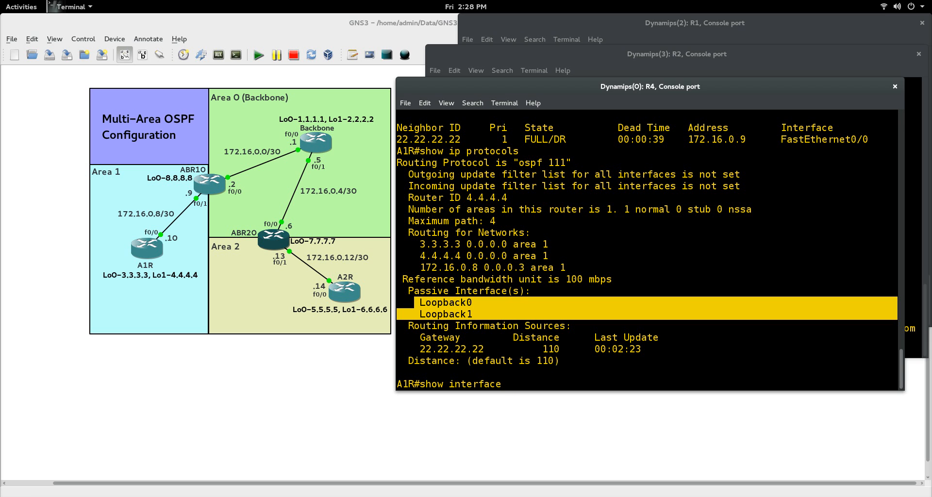
text(f0/0)
key(Return)
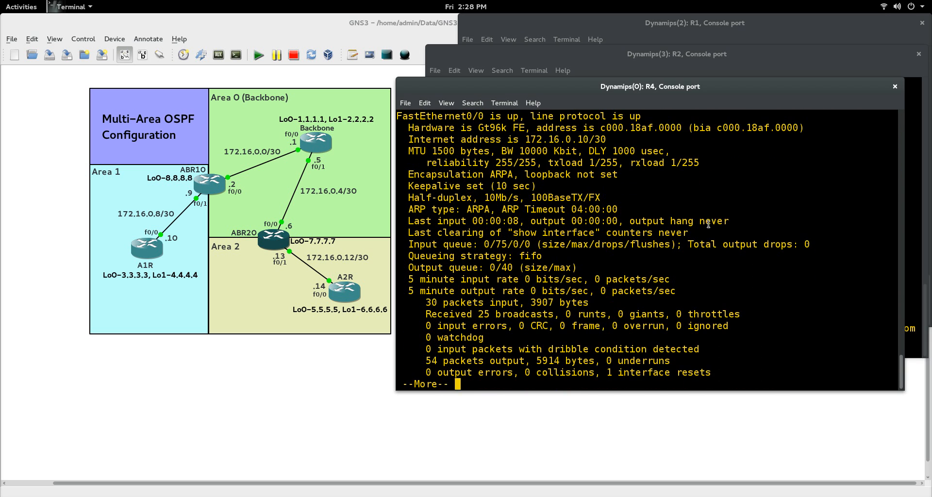
key(space)
scroll(643, 315, up, 3)
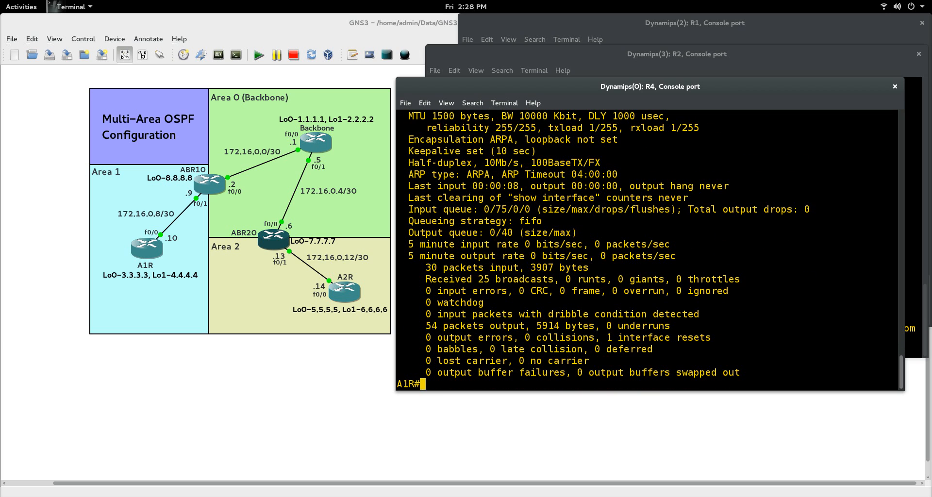
Run show ip ospf interface f0/0 on A1R and examine the hello, dead and wait timer intervals
text(show ip ospf int)
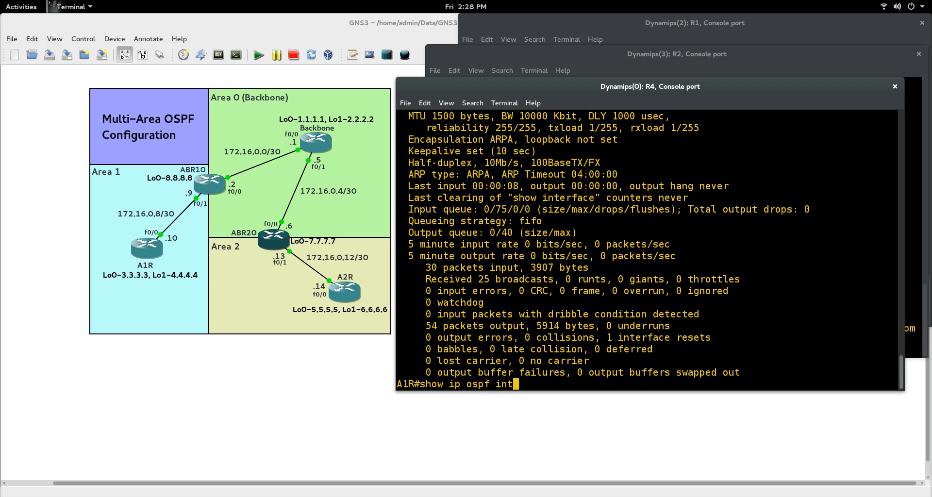
text(erface f0/0)
key(Return)
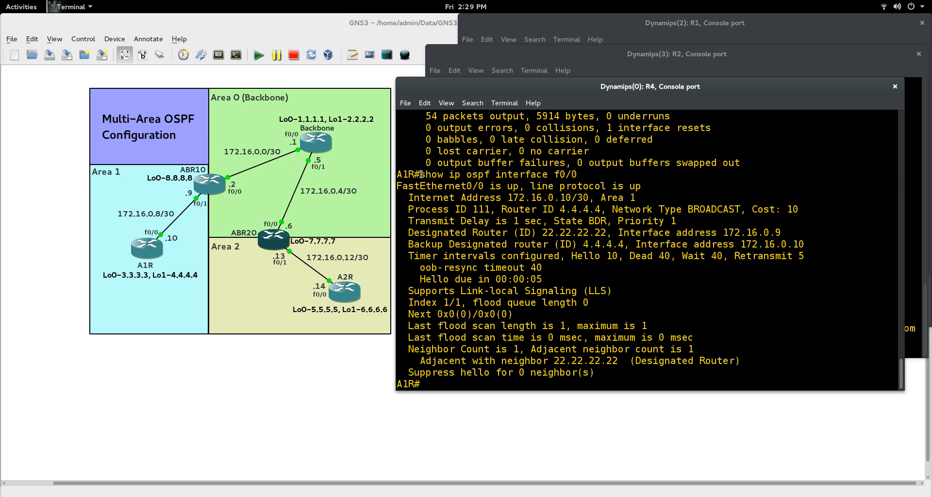
drag(421, 174, 583, 175)
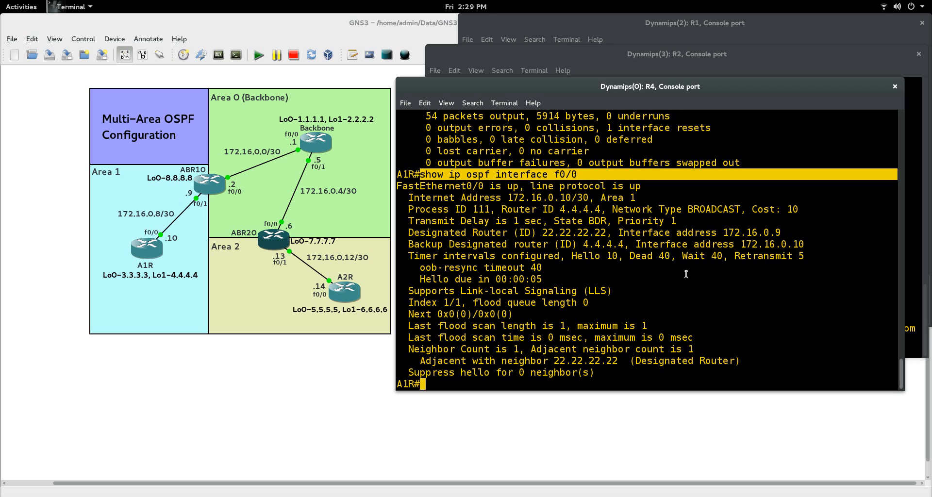
drag(572, 256, 722, 259)
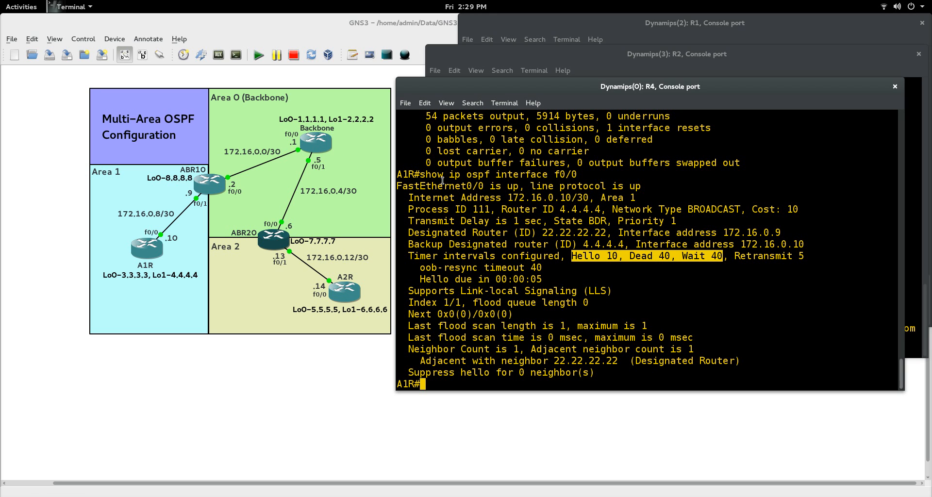
drag(420, 176, 579, 173)
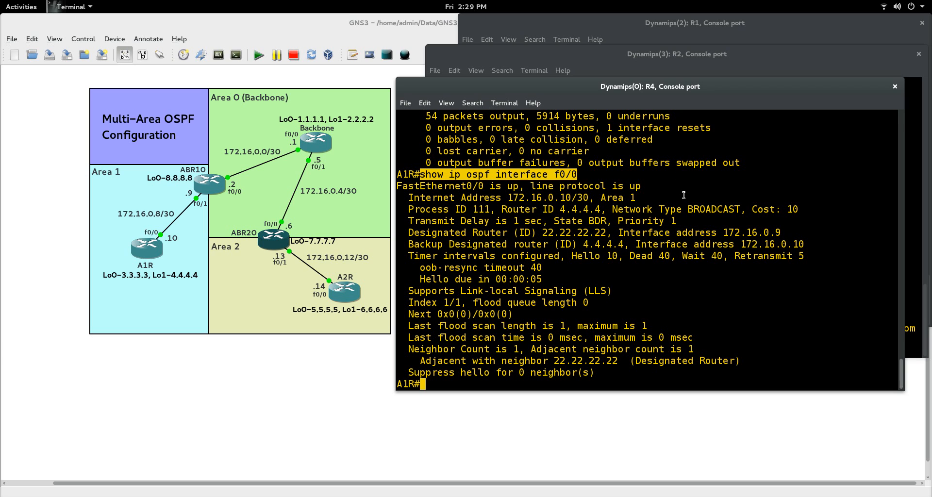
Ping A2R's loopback 6.6.6.6 from A1R to test reachability across the OSPF areas
click(701, 283)
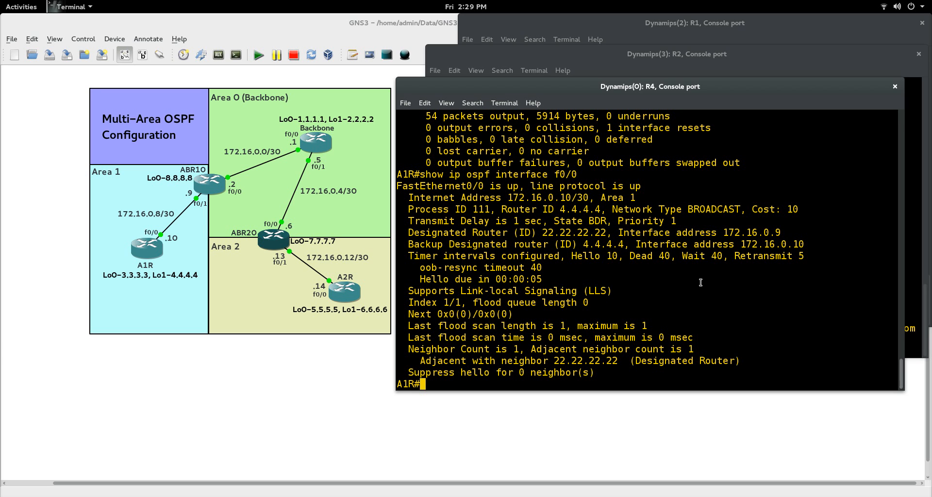
text(ping 6.6.6.6)
key(Return)
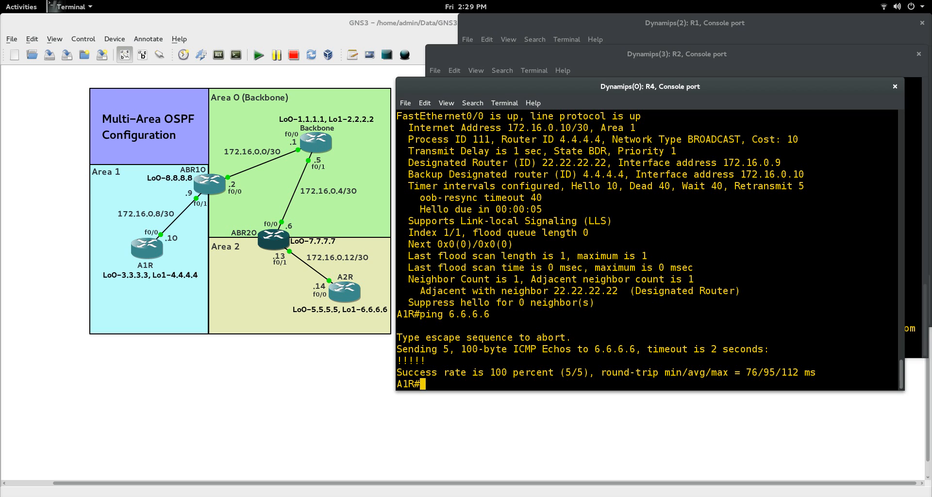
View ABR10's console with its OSPF routes and ping output, and return to A1R's console
key(super)
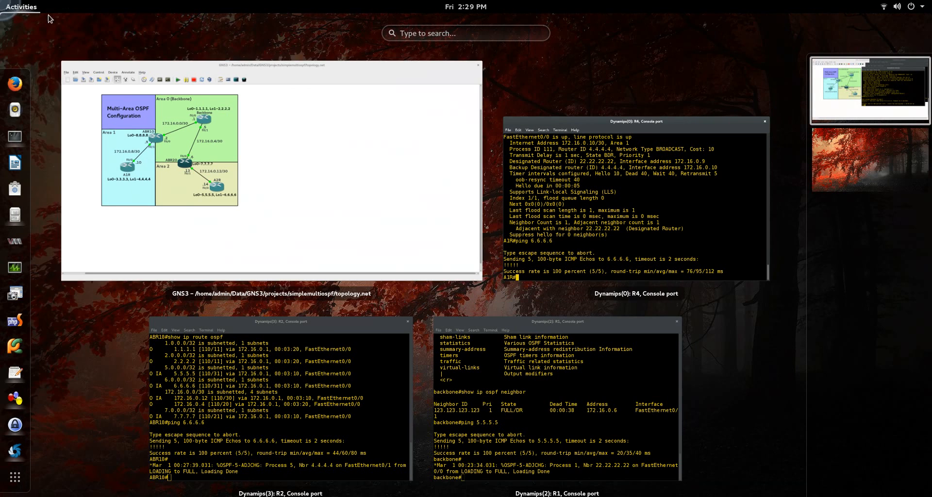
click(248, 418)
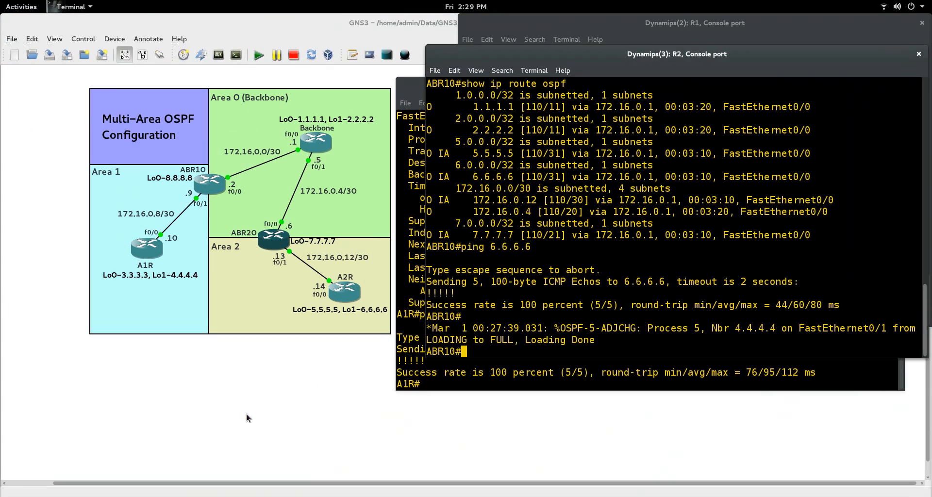
click(430, 385)
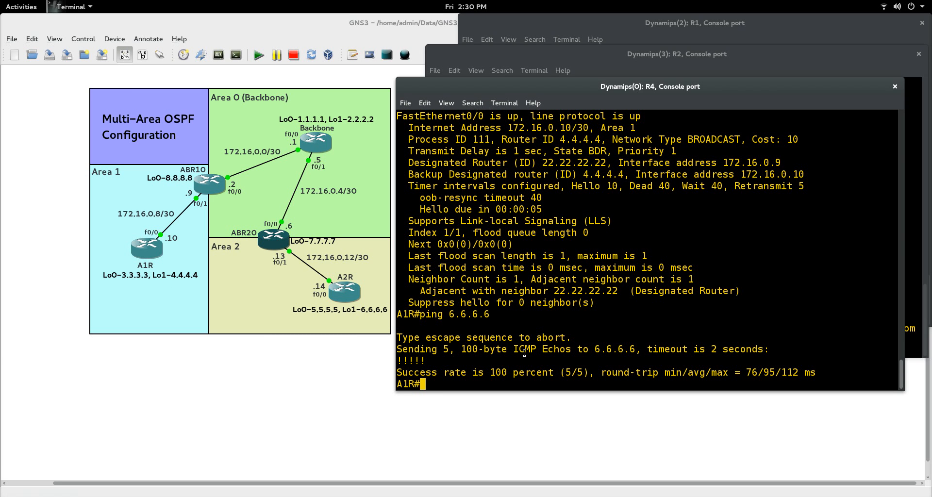
Begin an interactive ping on A1R to target 6.6.6.6, keeping the default protocol, repeat count, datagram size and timeout
text(ping)
key(Return)
key(Return)
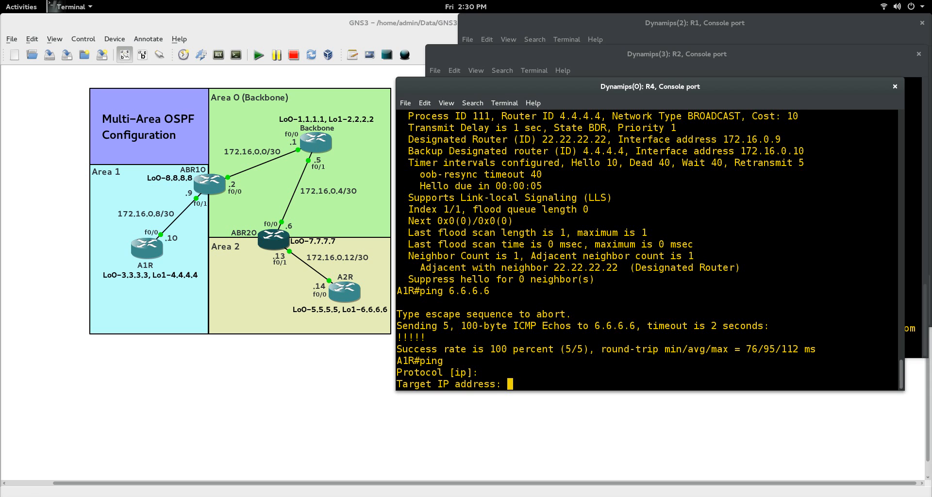
text(6.6.6.6)
key(Return)
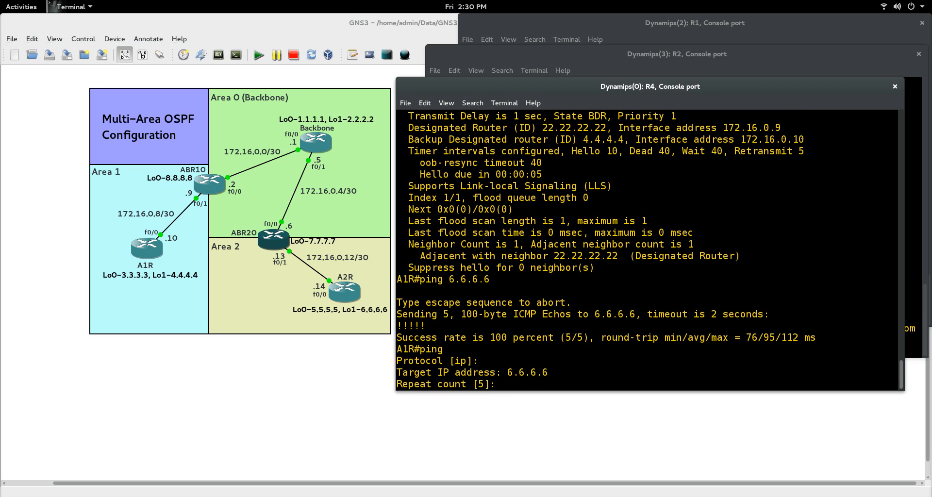
key(Return)
key(Return)
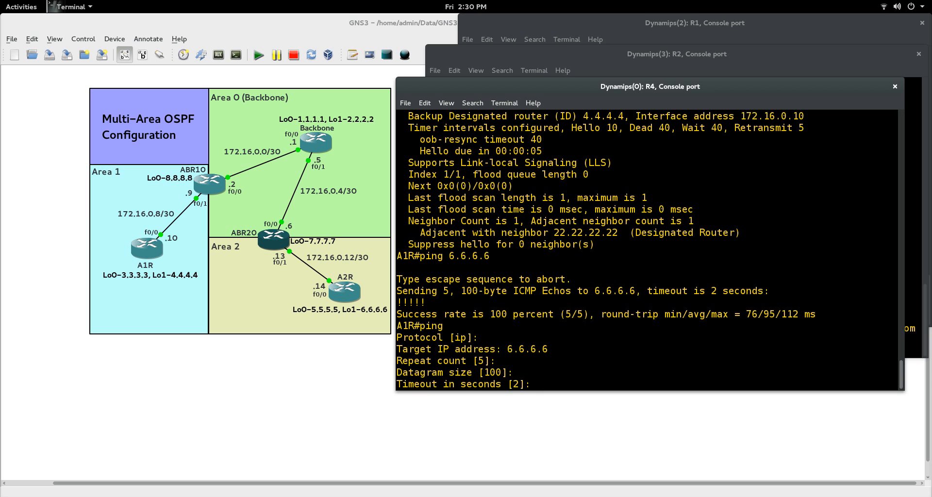
key(Return)
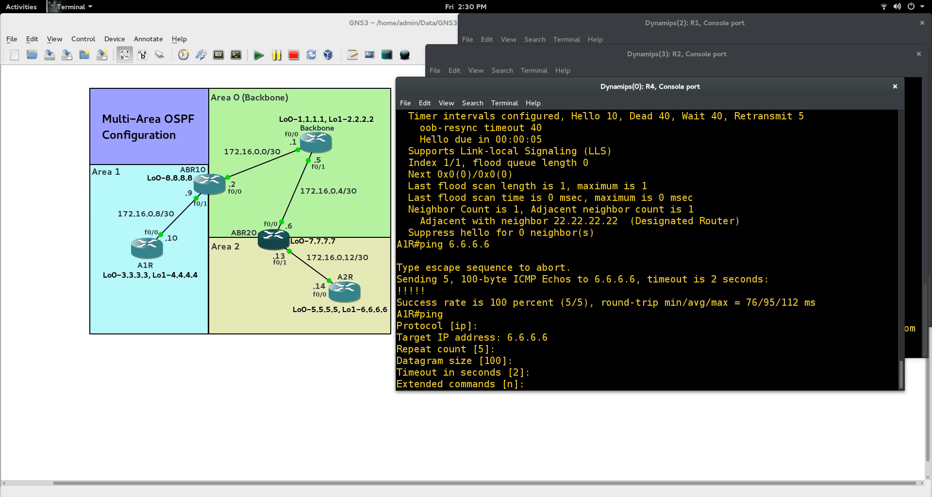
Enable the ping's extended commands, set the source address to 4.4.4.4, and run it with the remaining options at their defaults
text(y)
key(Return)
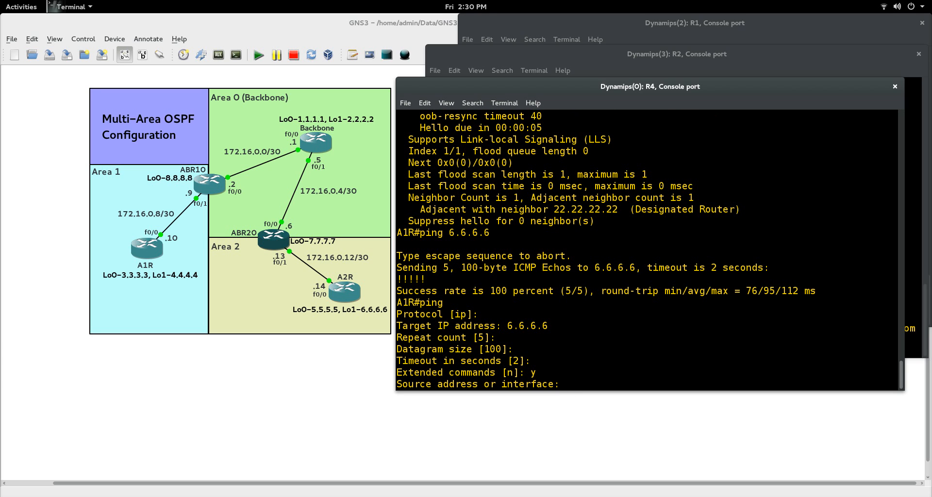
text(4.4.4.4)
key(Return)
key(Return)
key(Return)
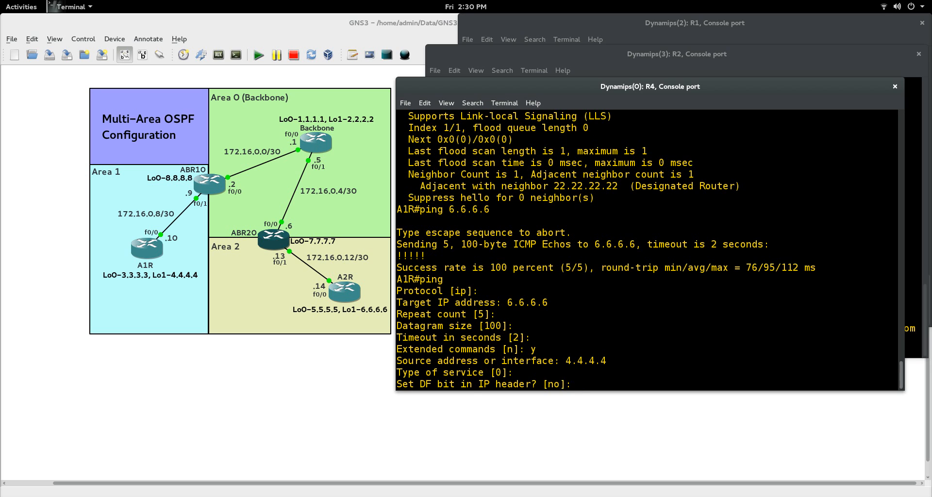
key(Return)
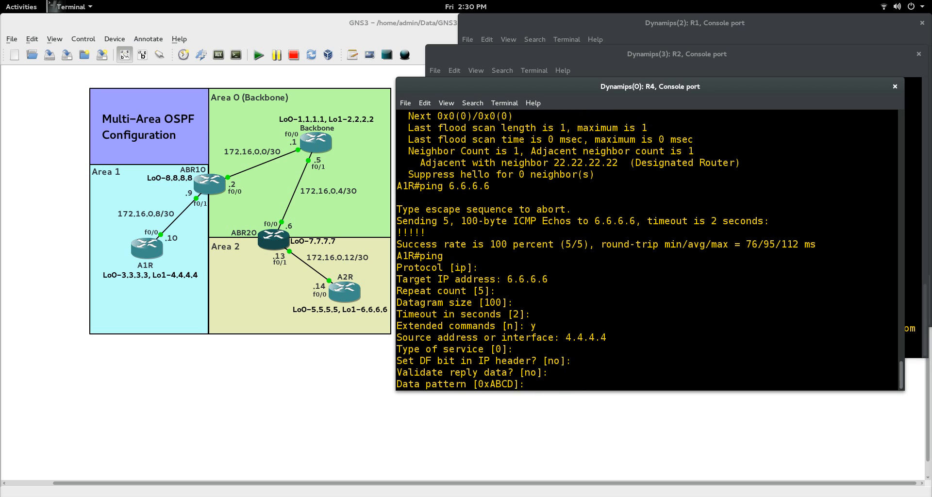
key(Return)
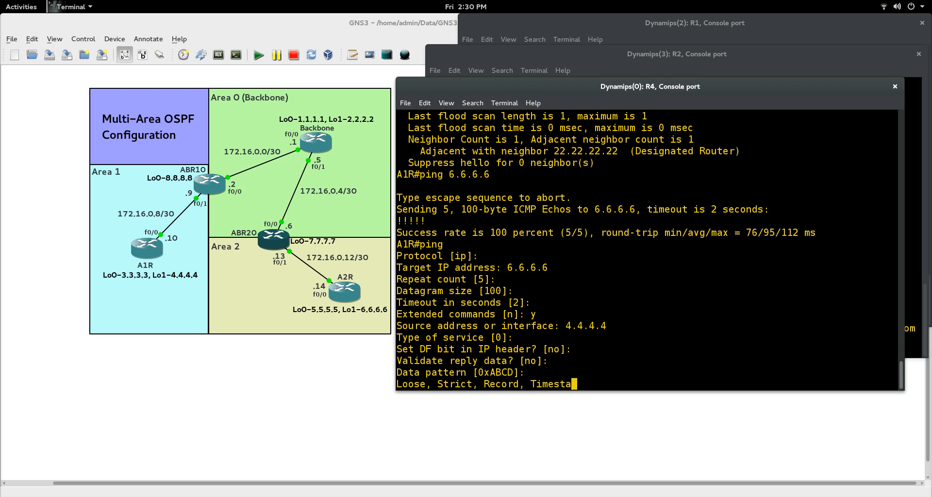
key(Return)
key(Return)
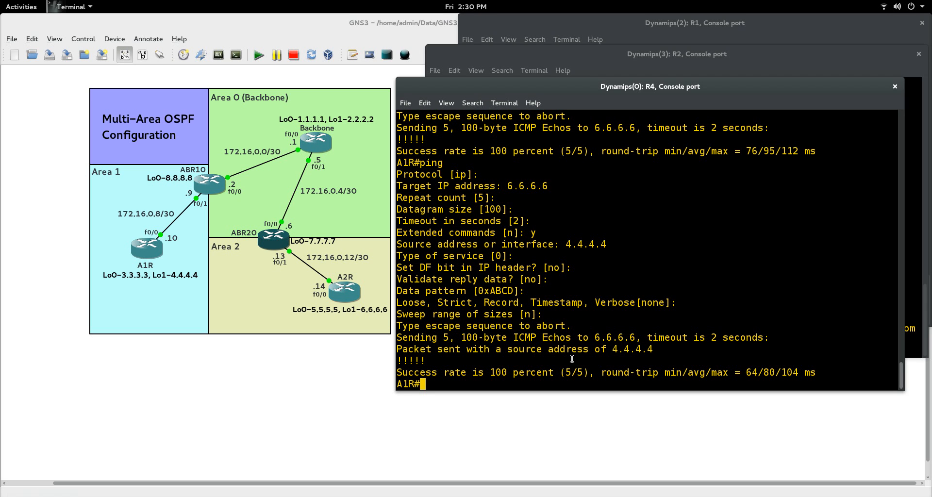
Run show ip route ospf on A1R and examine the IA route code and the 8.8.8.8 route entry
text(show ip route ospf)
key(Return)
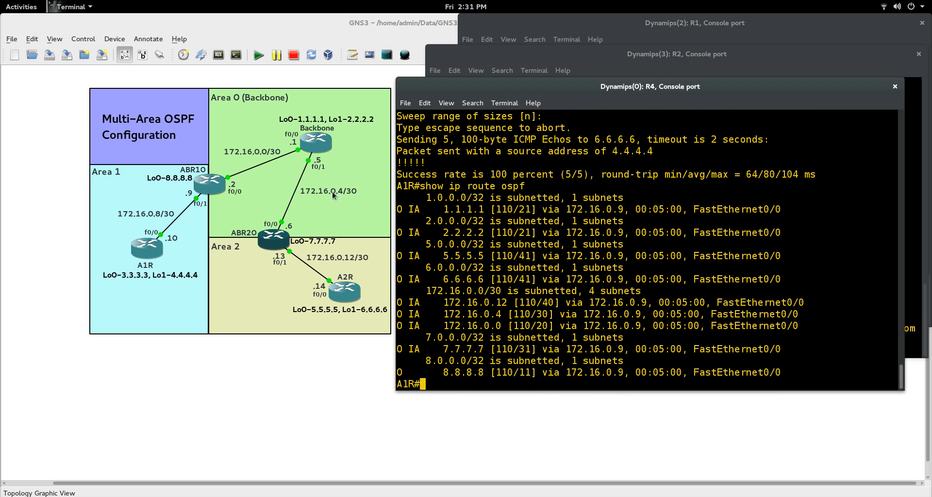
drag(407, 209, 420, 211)
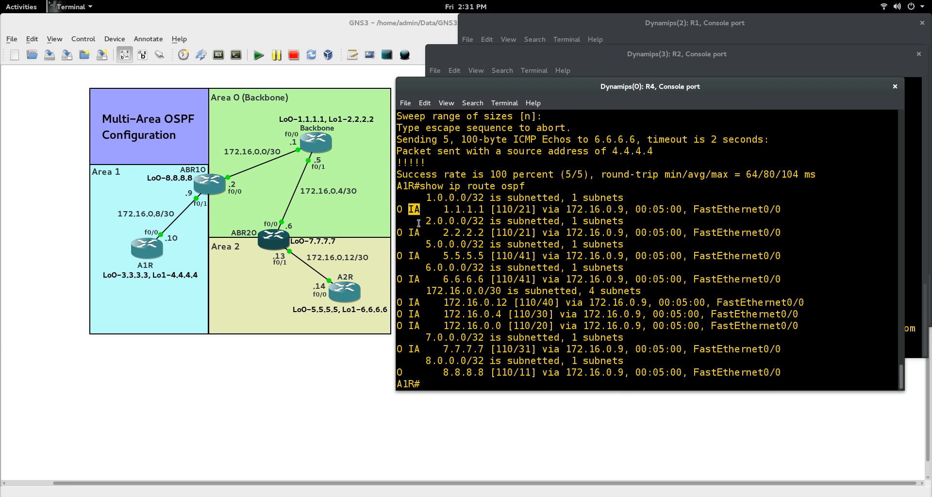
drag(399, 376, 486, 375)
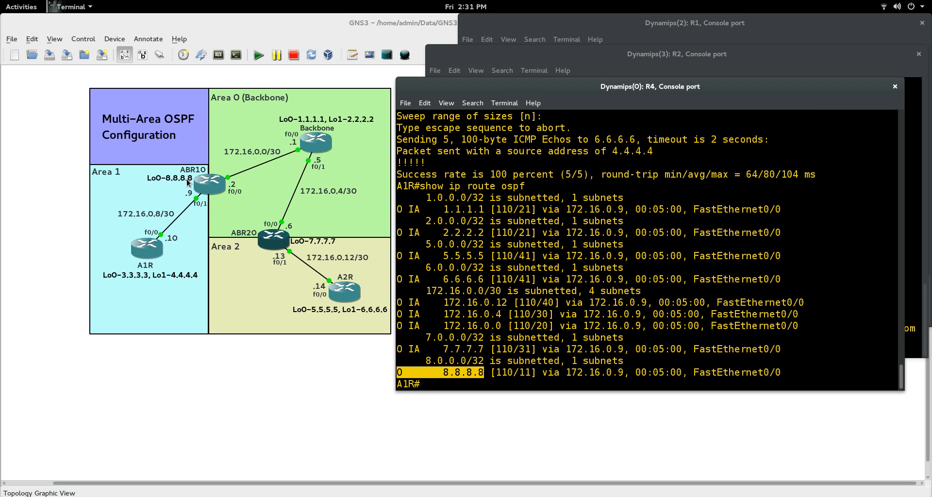
click(685, 286)
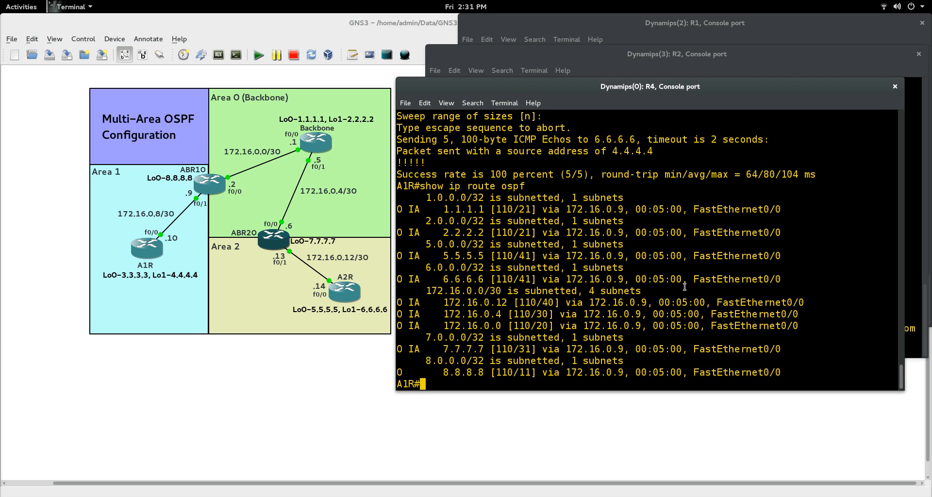